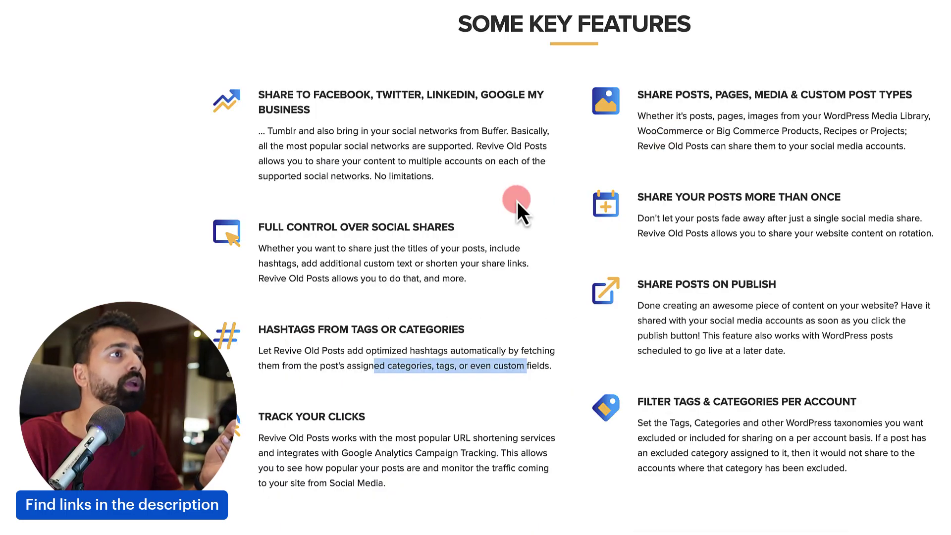
scroll(516, 201, "up", 10)
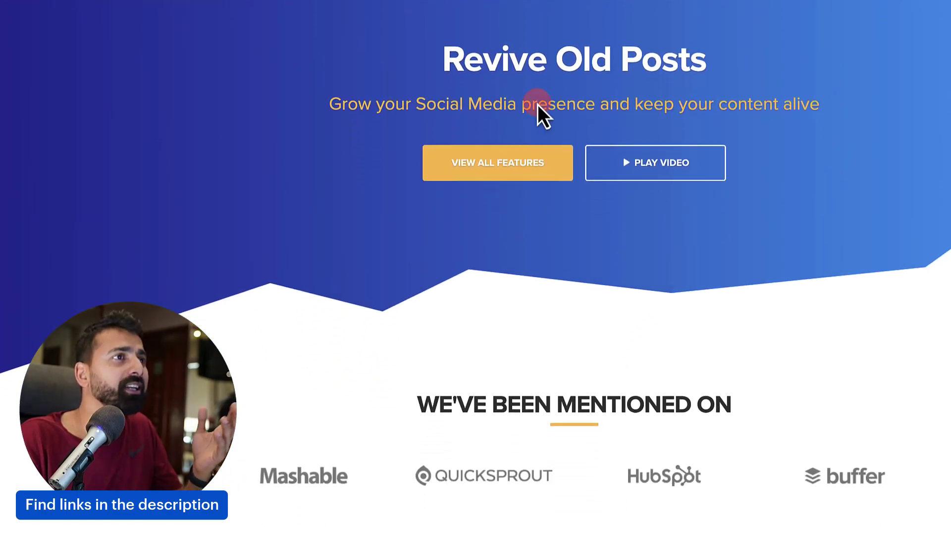
scroll(604, 82, "down", 1)
scroll(604, 85, "up", 3)
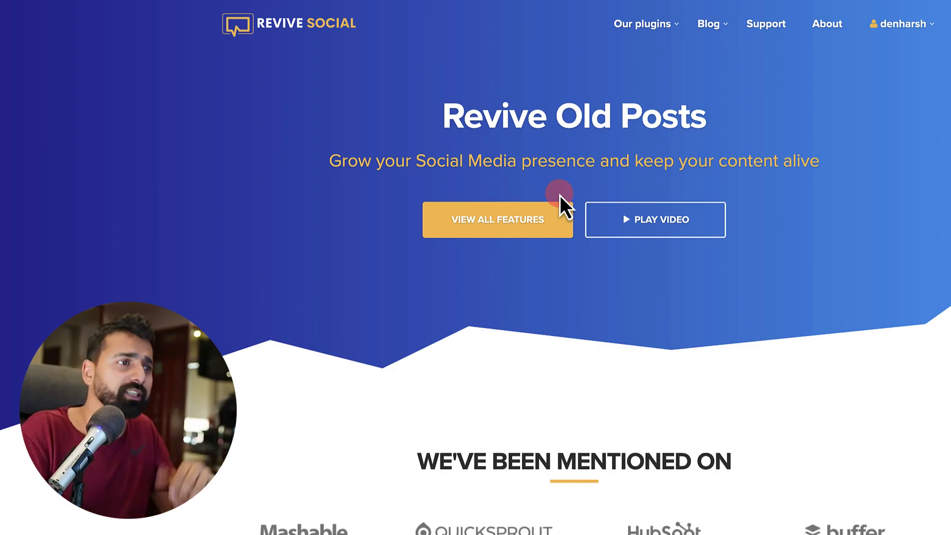
scroll(398, 198, "down", 3)
scroll(397, 205, "down", 10)
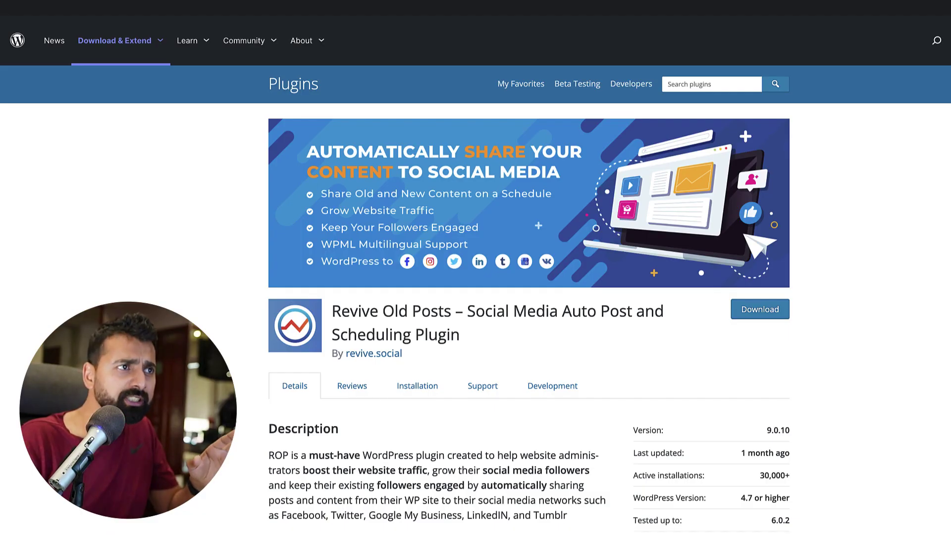
Scroll the Revive Old Posts listing to its feature list, noting automatic sharing on autopilot, then return to the top.
scroll(557, 225, "down", 2)
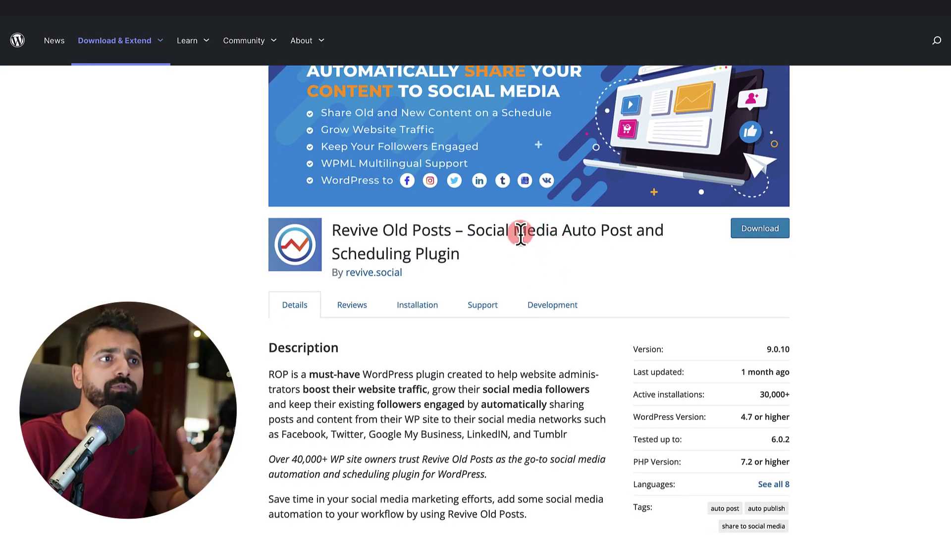
scroll(664, 291, "down", 10)
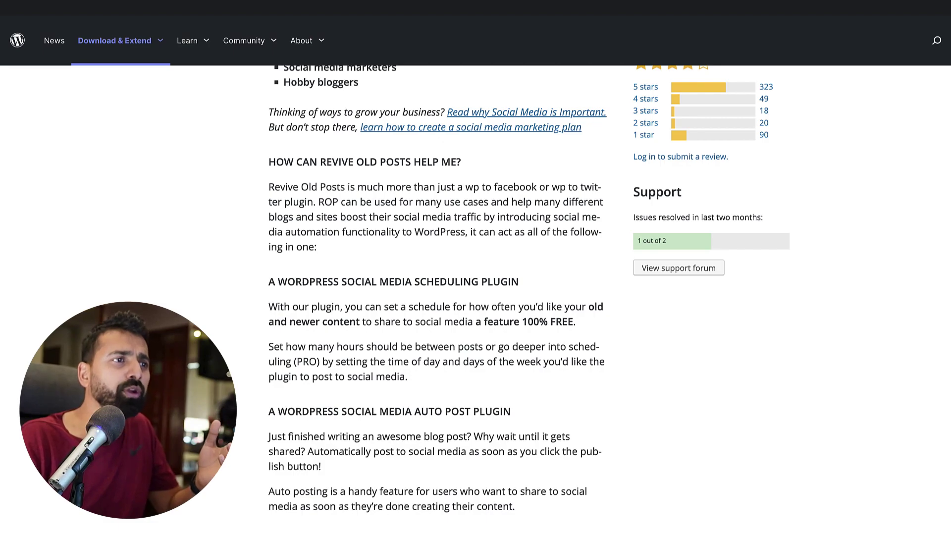
scroll(342, 146, "down", 8)
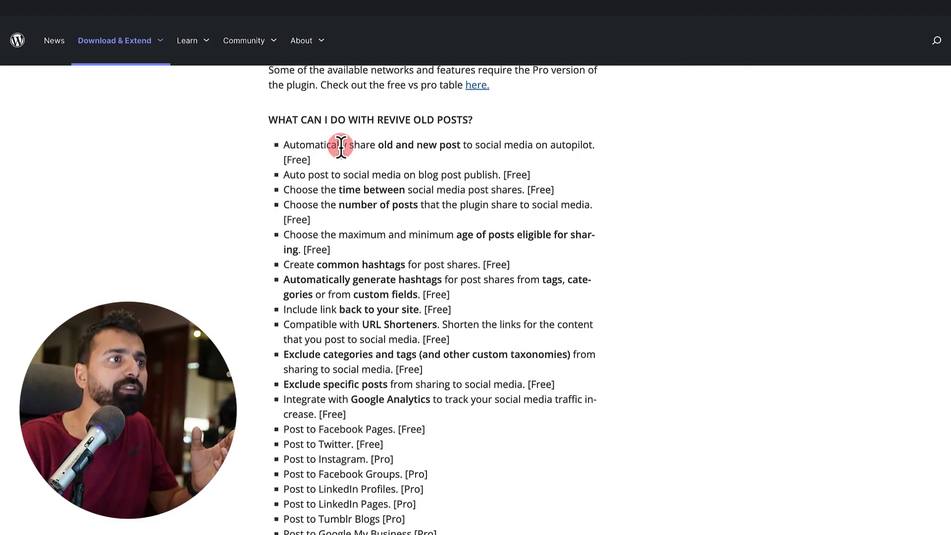
left_click_drag(341, 146, 491, 146)
left_click(558, 145)
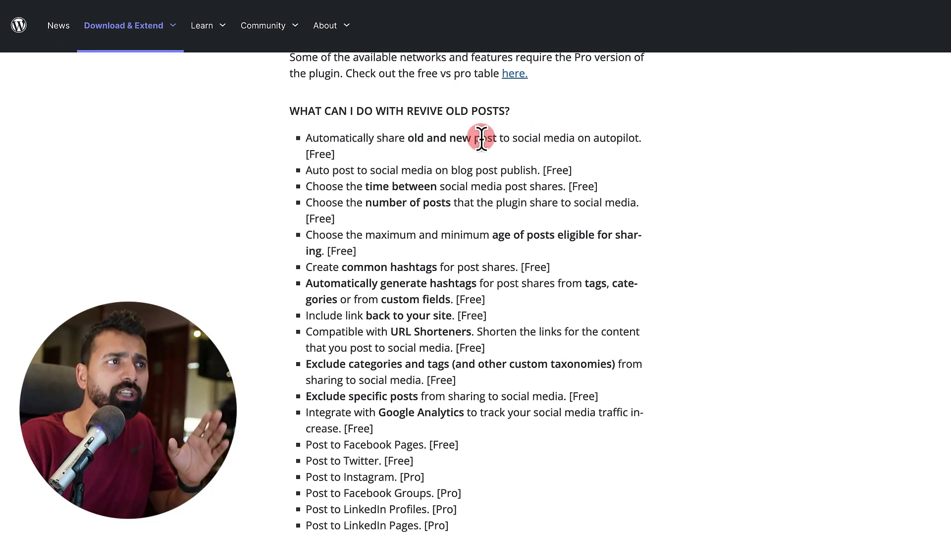
left_click_drag(355, 156, 336, 131)
left_click(407, 134)
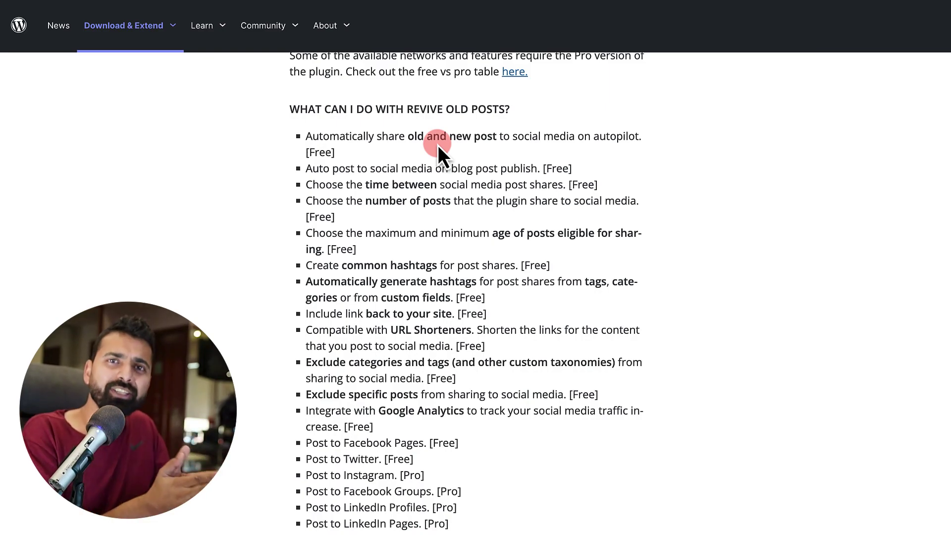
scroll(437, 146, "up", 20)
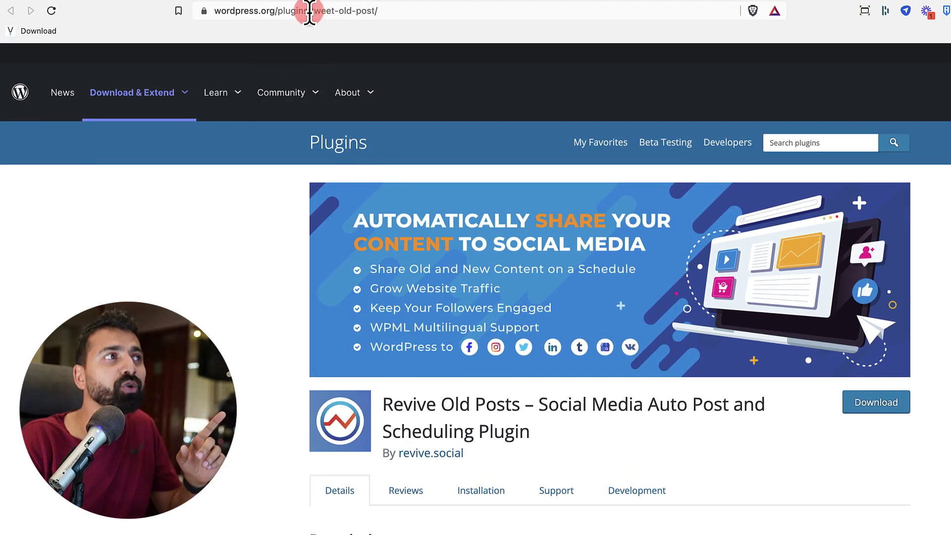
Copy the name Revive Old Posts and search for it in the wp-admin Add New plugins page.
left_click_drag(312, 10, 376, 13)
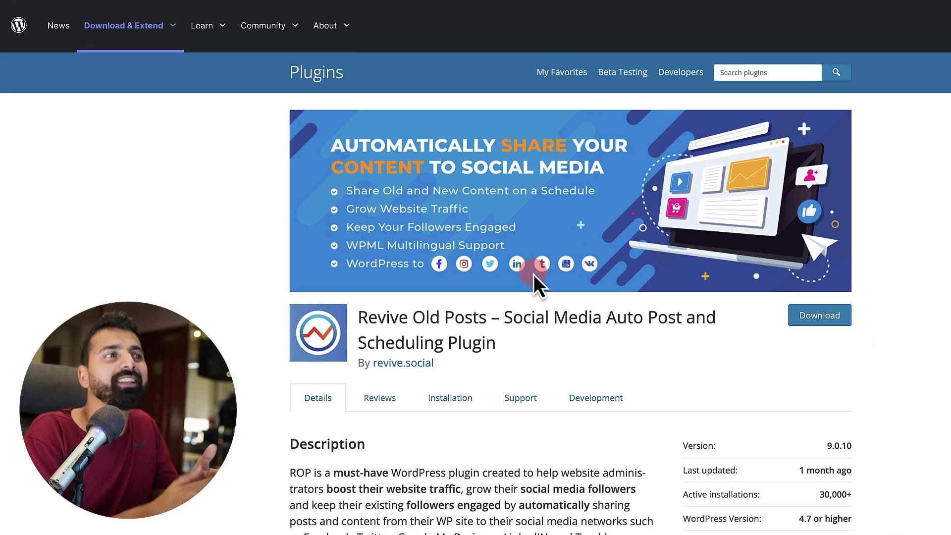
scroll(539, 273, "down", 1)
scroll(539, 272, "down", 1)
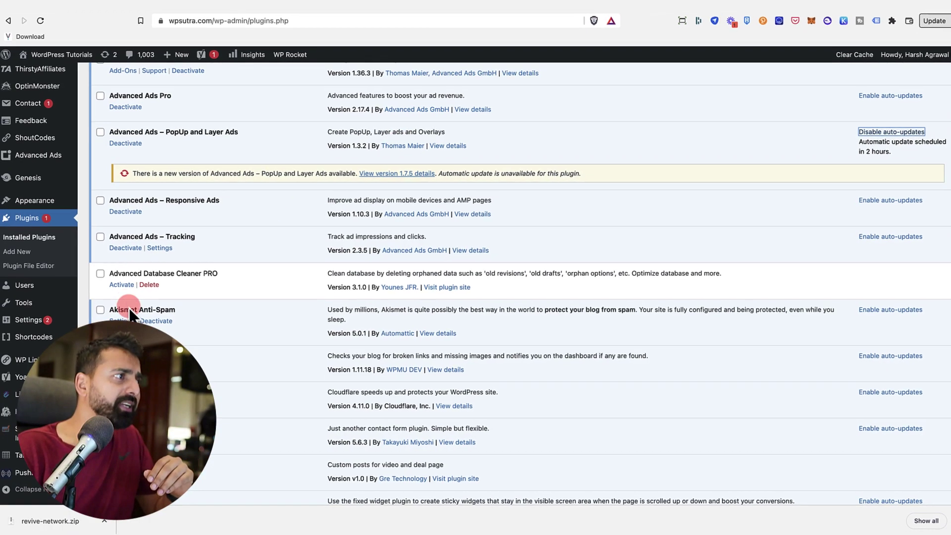
left_click(22, 255)
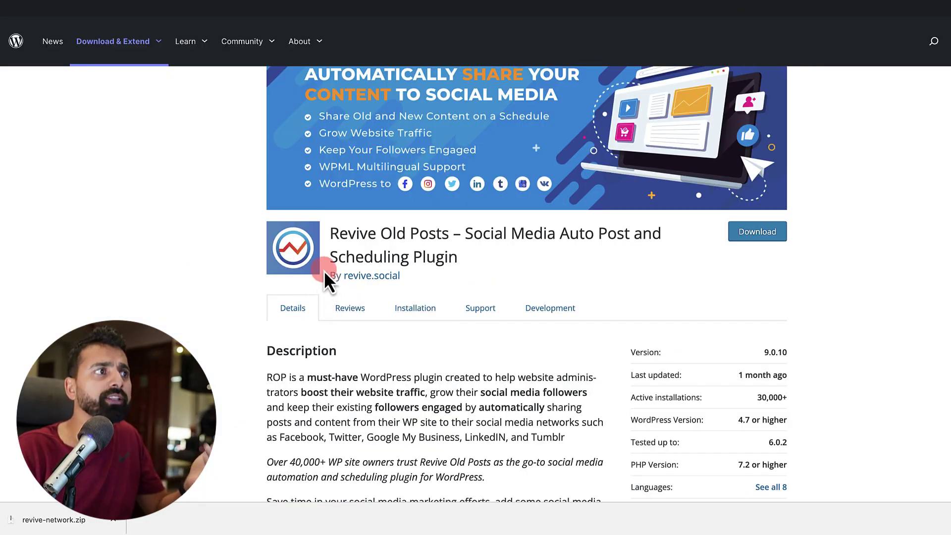
left_click_drag(329, 237, 452, 229)
key("super+c")
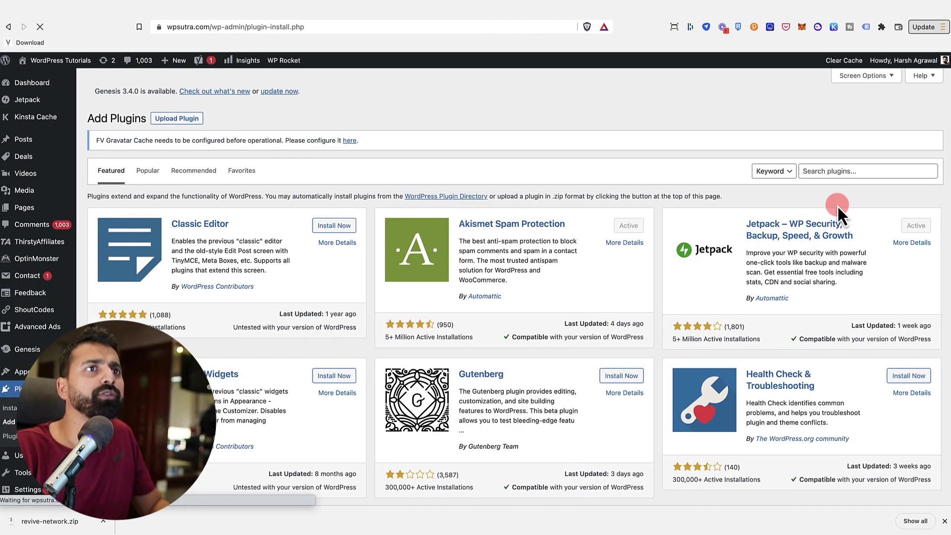
left_click(826, 172)
key("super+v")
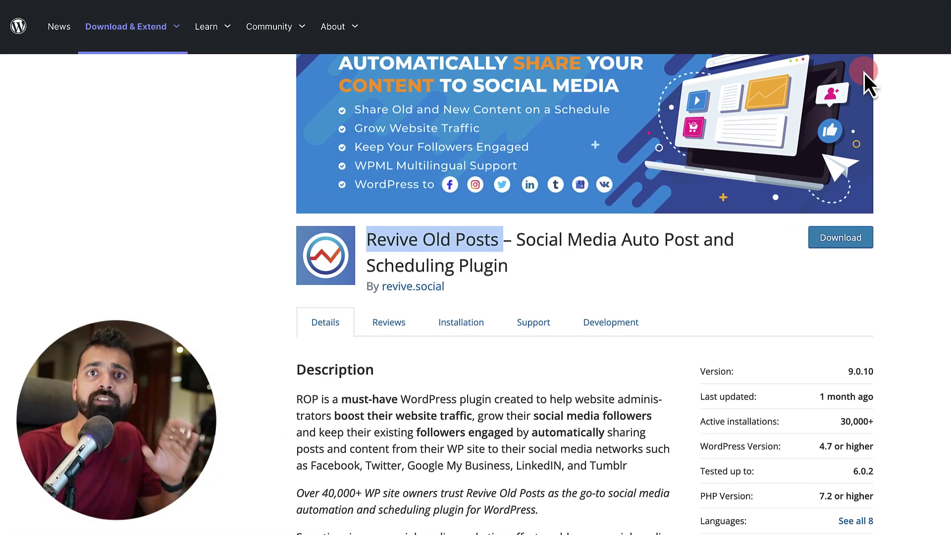
Check the plugin's details and stats, including its 30,000+ active installations.
scroll(863, 327, "down", 1)
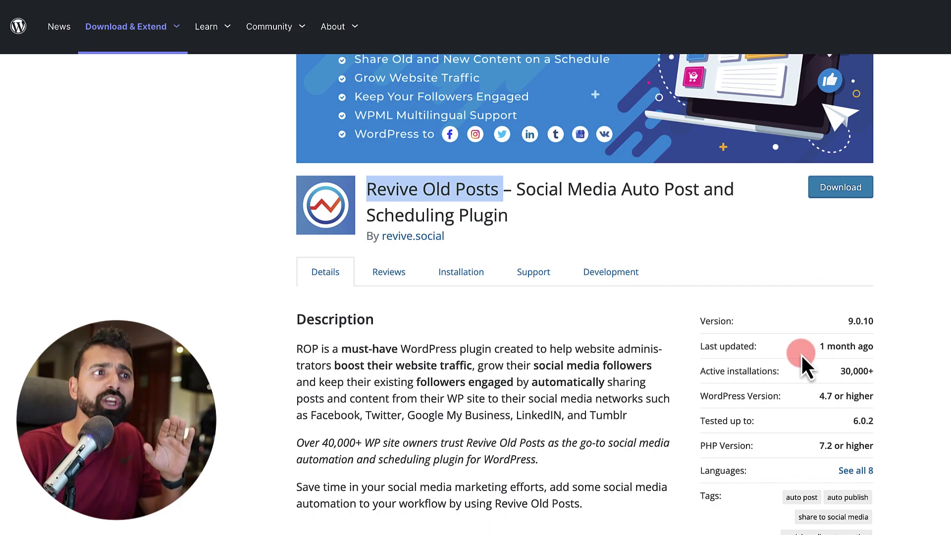
left_click_drag(801, 356, 879, 348)
left_click(837, 373)
left_click_drag(837, 372, 878, 371)
double_click(870, 373)
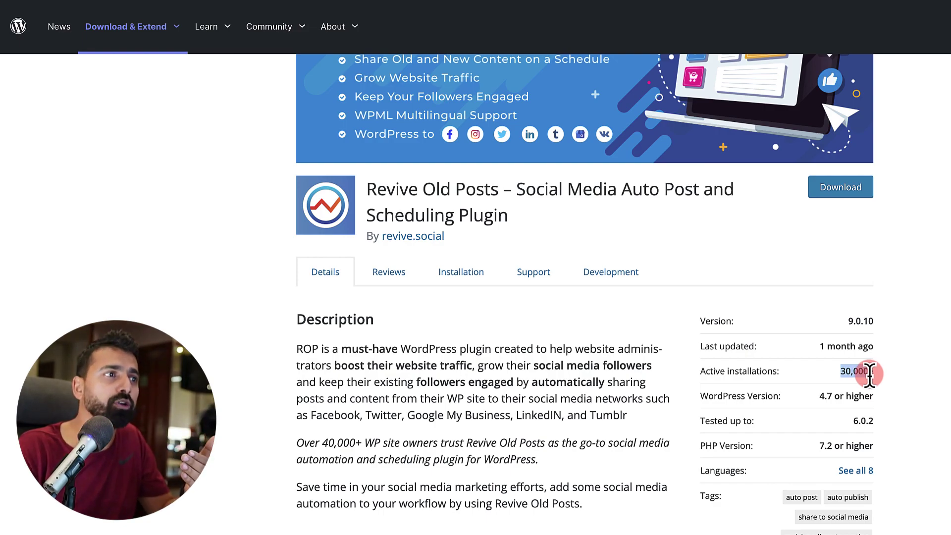
Review the plugin's Installation tab and its 500 reviews averaging 4 stars.
left_click(468, 285)
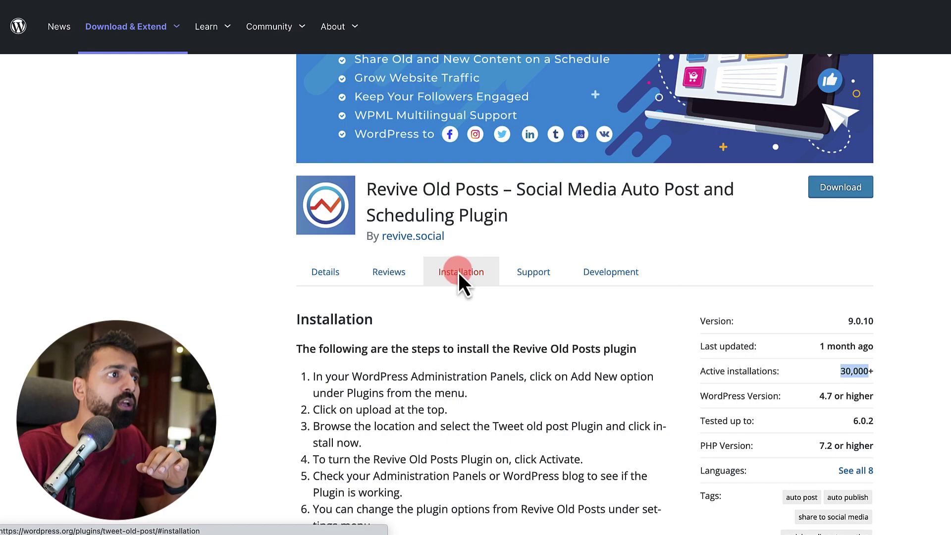
left_click(332, 277)
scroll(837, 378, "down", 6)
left_click(736, 374)
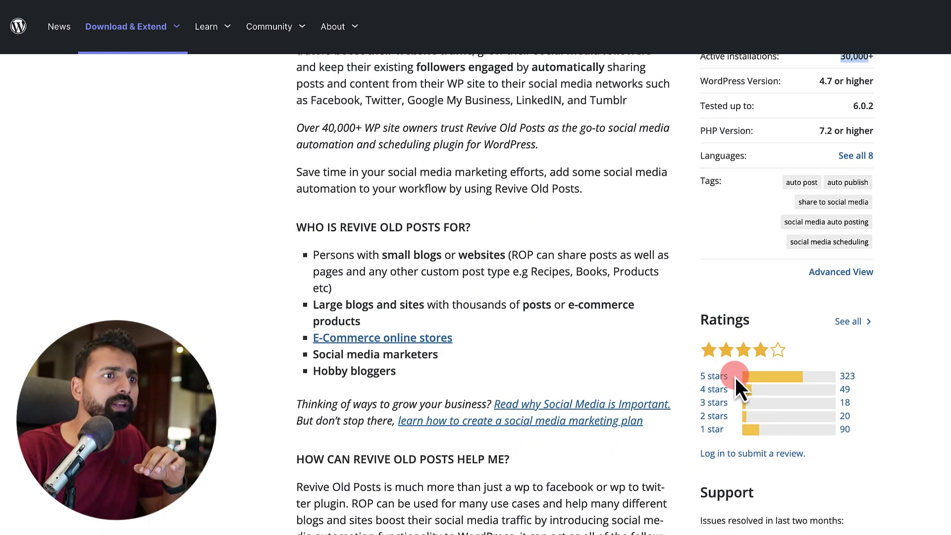
scroll(736, 381, "up", 10)
scroll(737, 381, "down", 10)
scroll(736, 375, "down", 1)
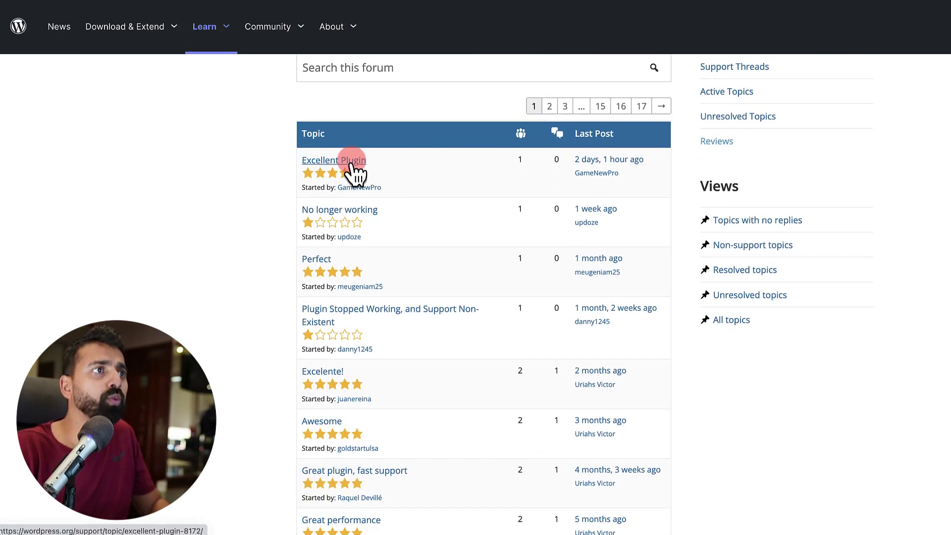
scroll(378, 298, "down", 2)
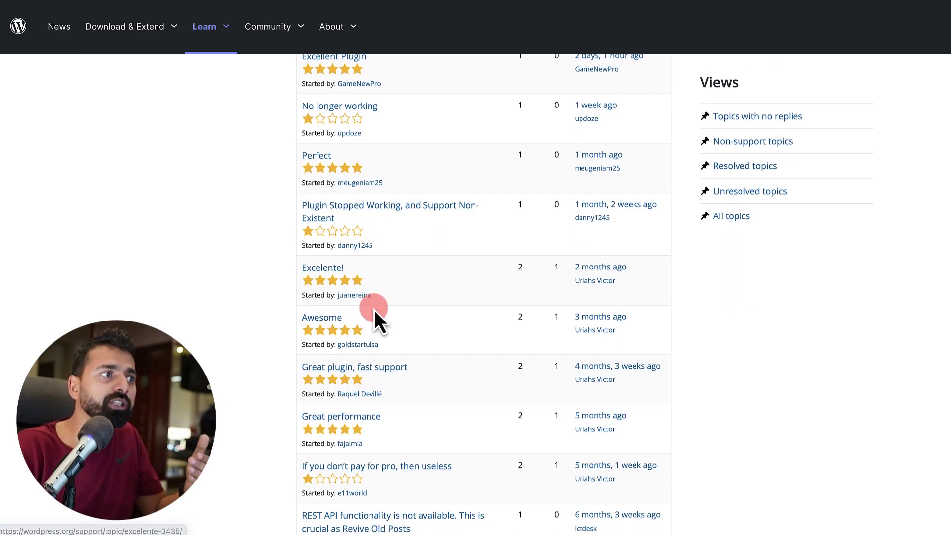
scroll(375, 308, "down", 2)
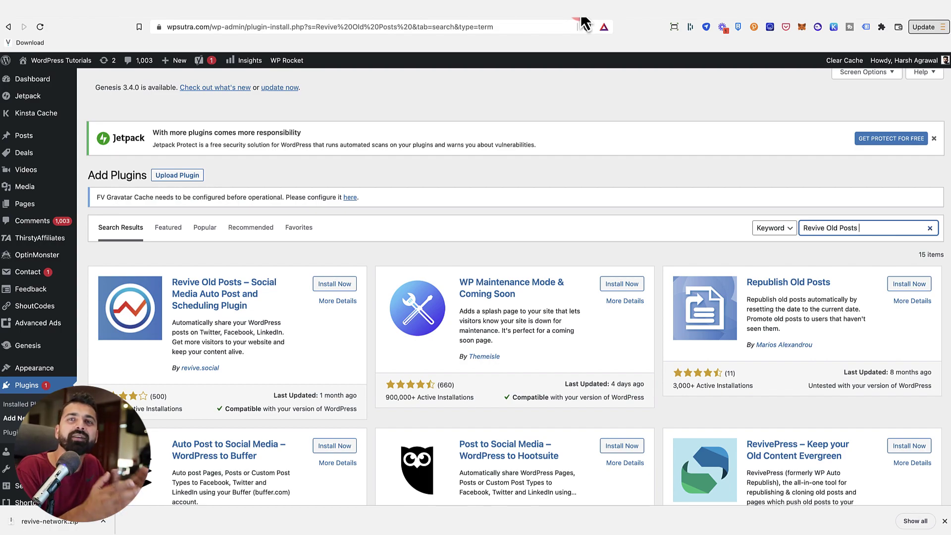
Install Revive Old Posts and go to its Dashboard from the admin sidebar.
left_click(231, 332)
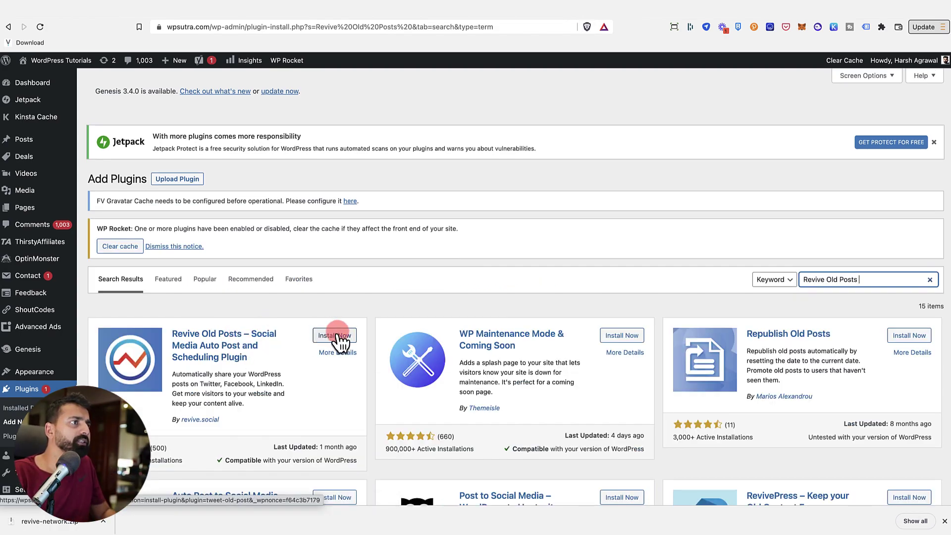
left_click(336, 336)
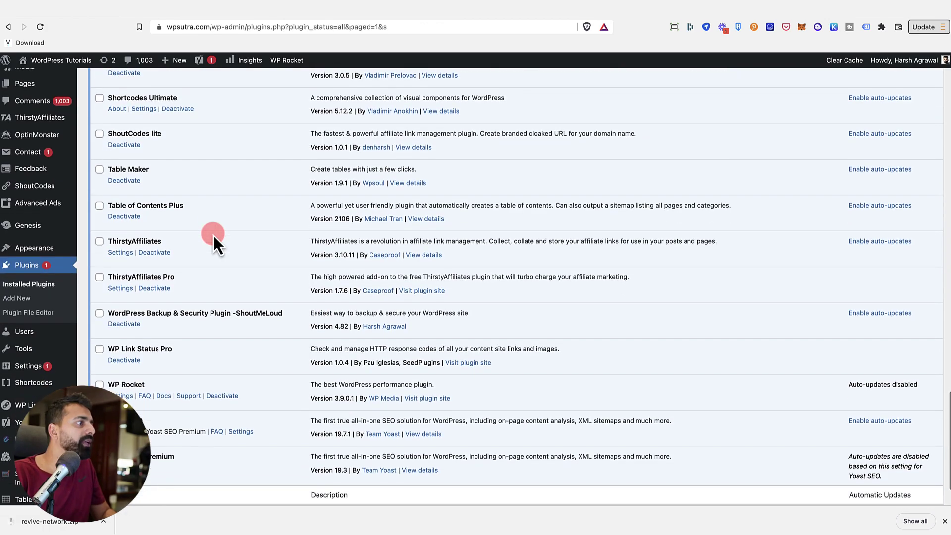
scroll(213, 234, "up", 1)
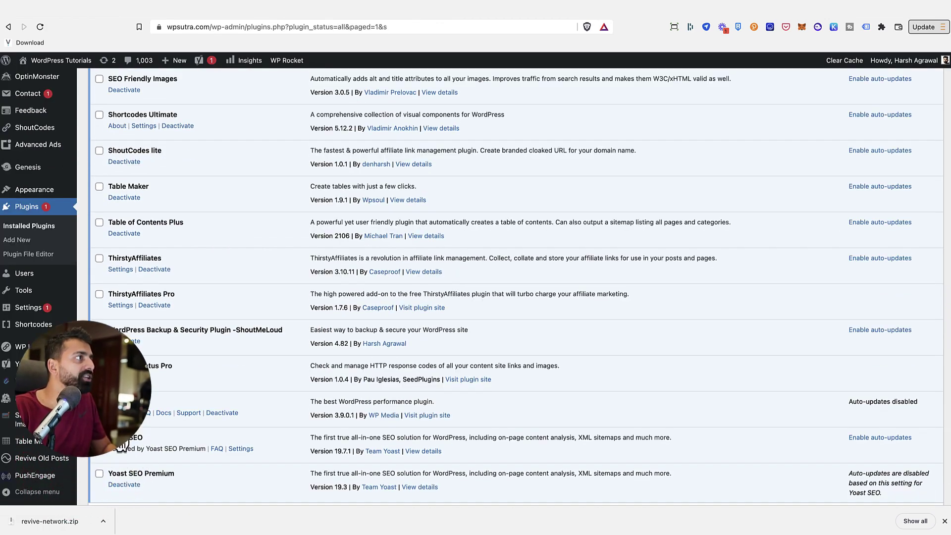
mouse_move(70, 459)
left_click(113, 435)
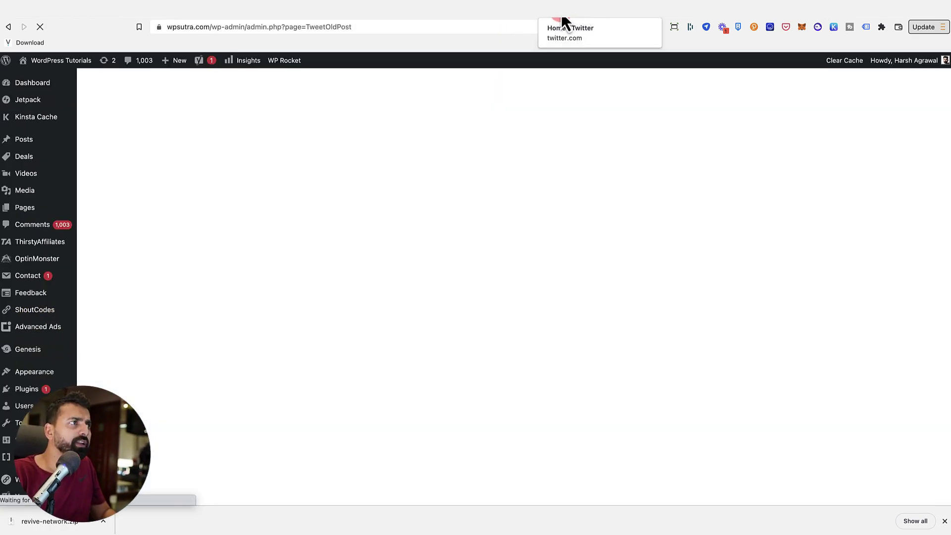
Remove all accounts, reconnect Twitter by signing in and authorizing the Revive Social app, then toggle its switch.
left_click(261, 194)
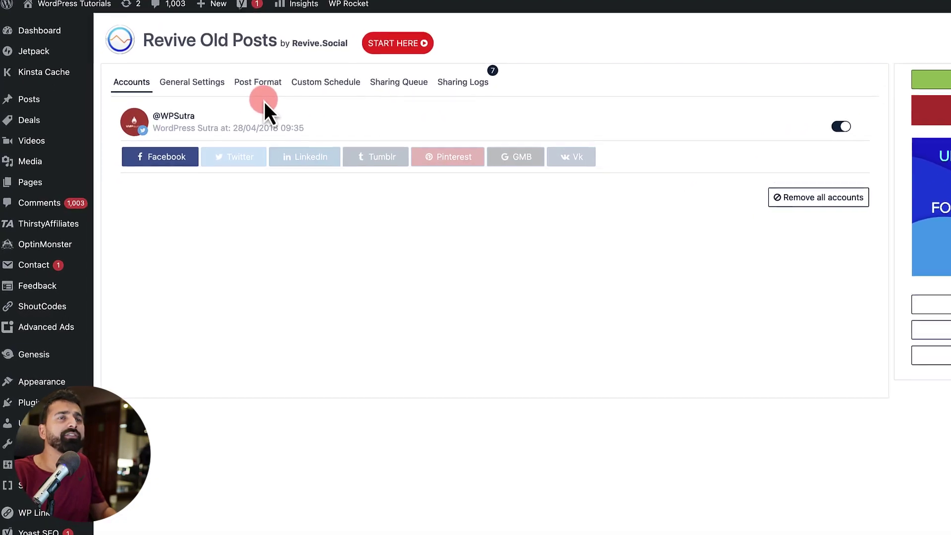
left_click(815, 198)
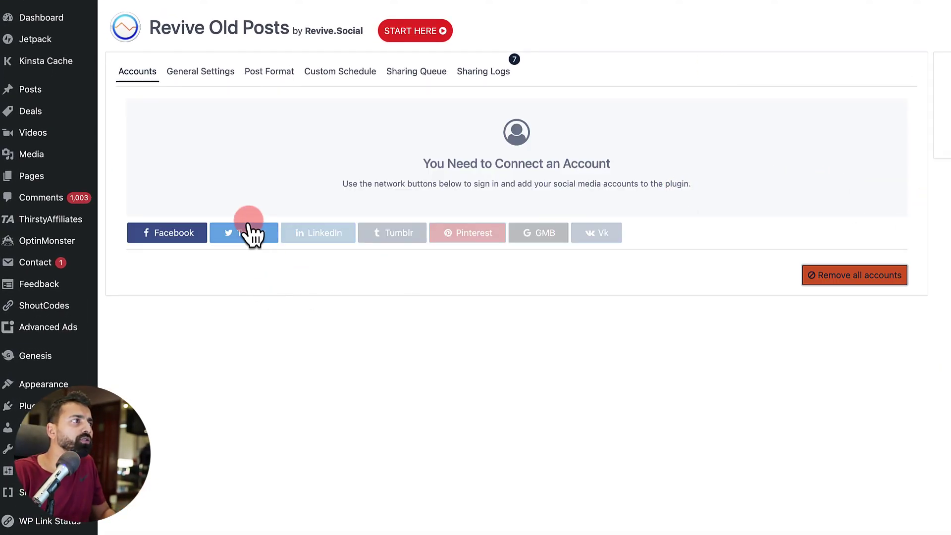
left_click(243, 231)
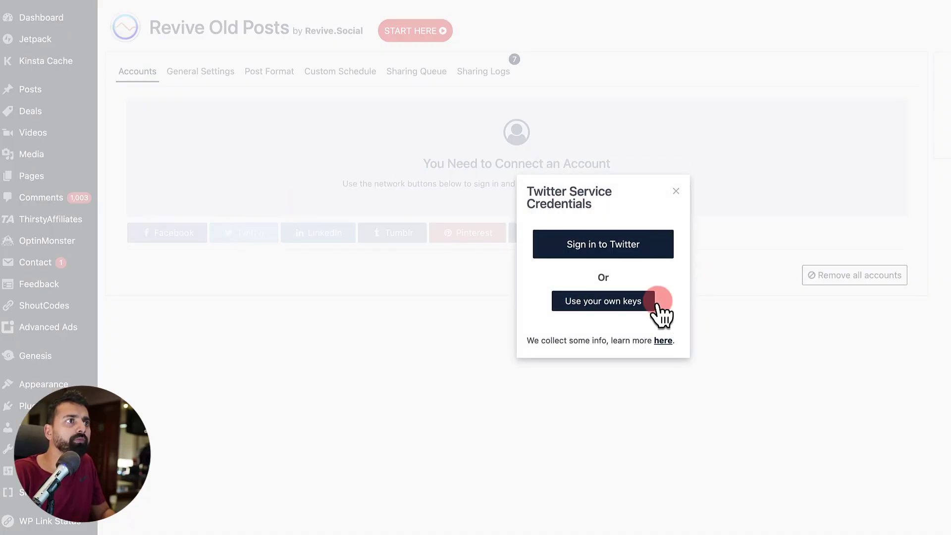
left_click(616, 246)
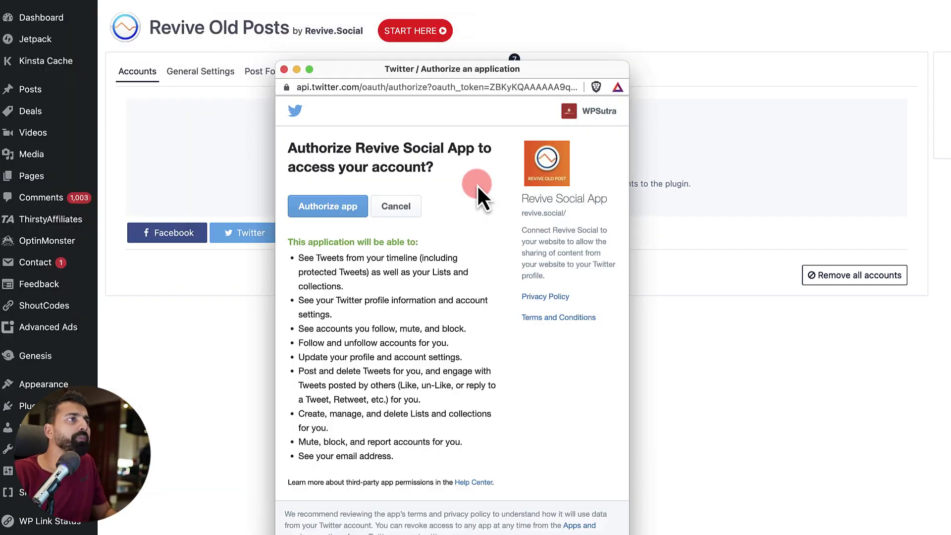
left_click(330, 208)
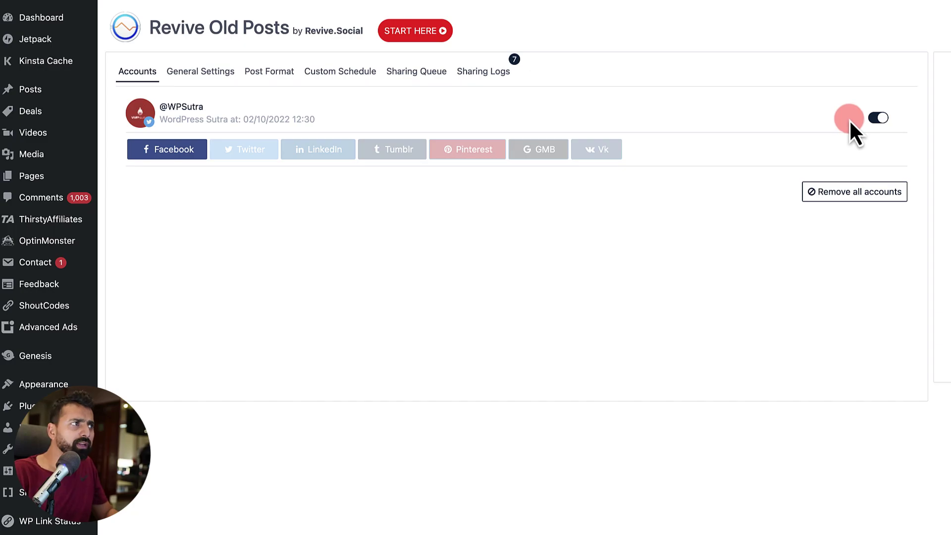
left_click(876, 119)
Re-enable the Twitter account and edit the minimum share interval (23) and minimum post age (15) in General Settings.
left_click(876, 119)
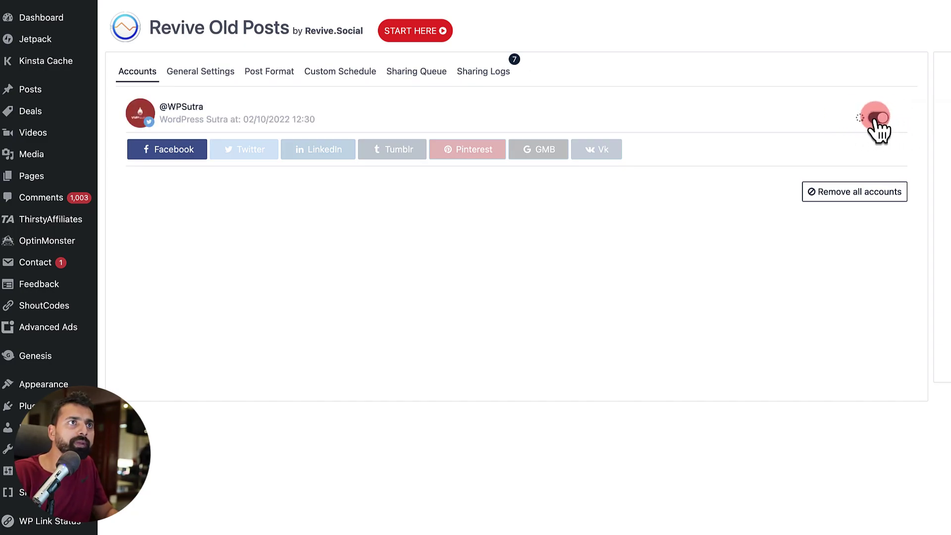
left_click(207, 84)
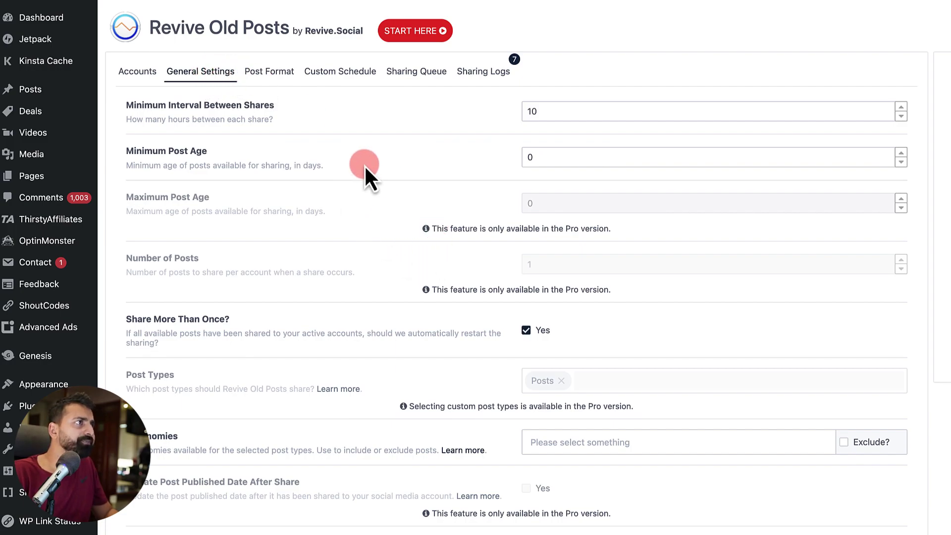
left_click(560, 110)
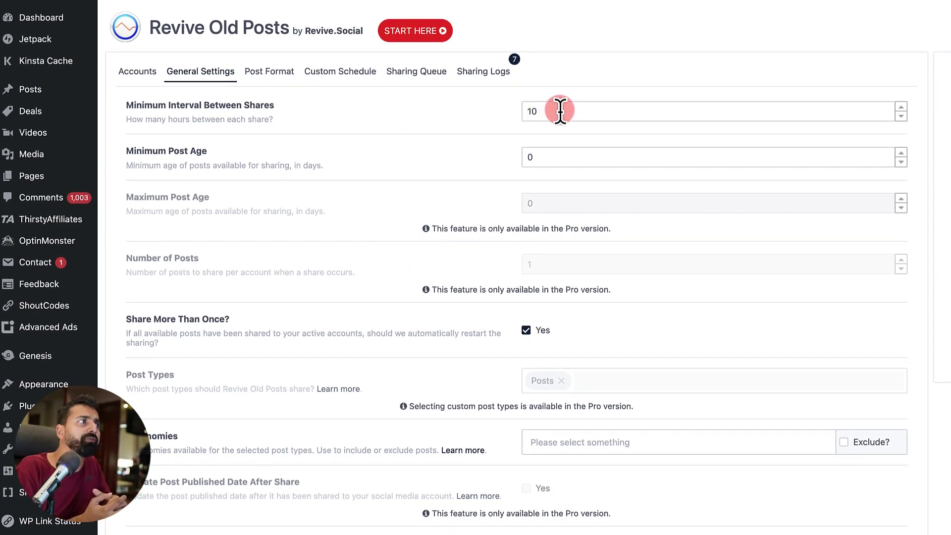
double_click(559, 110)
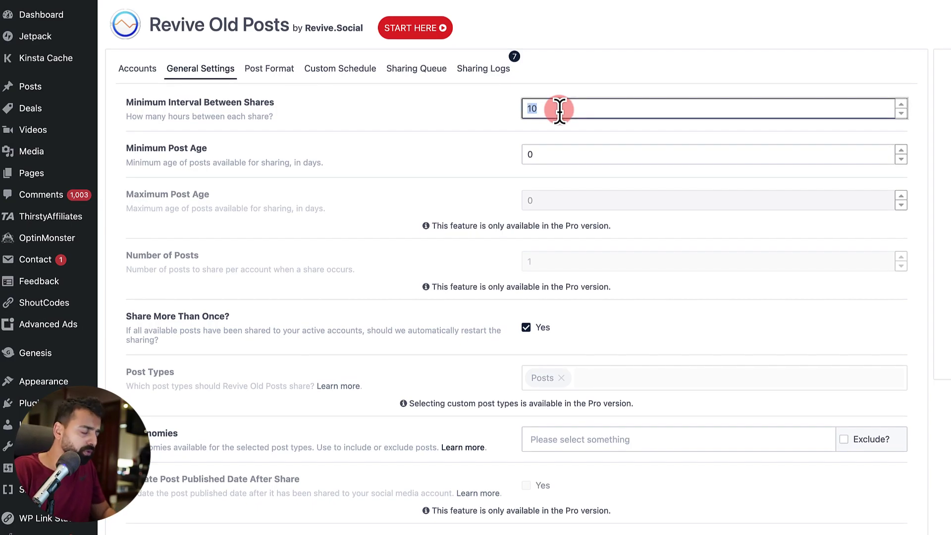
type("2")
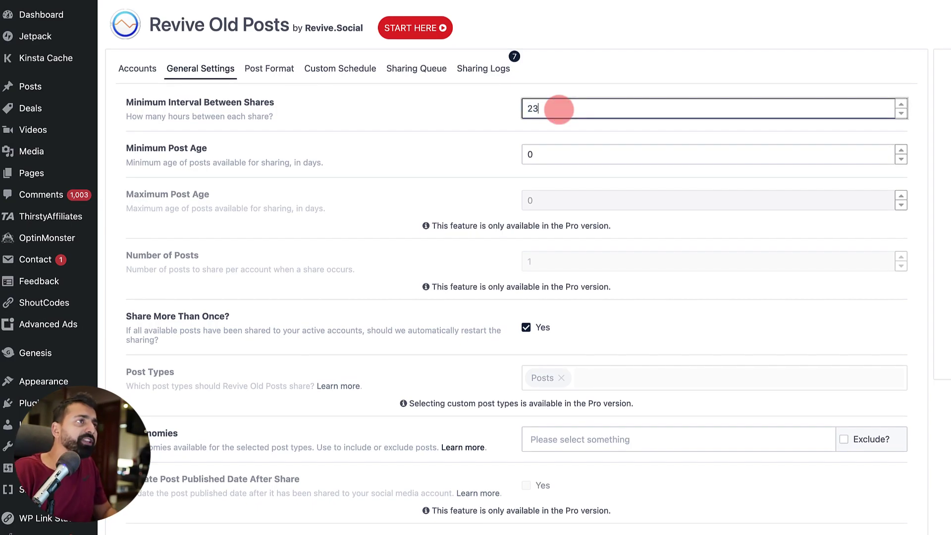
type("3")
scroll(519, 103, "up", 1)
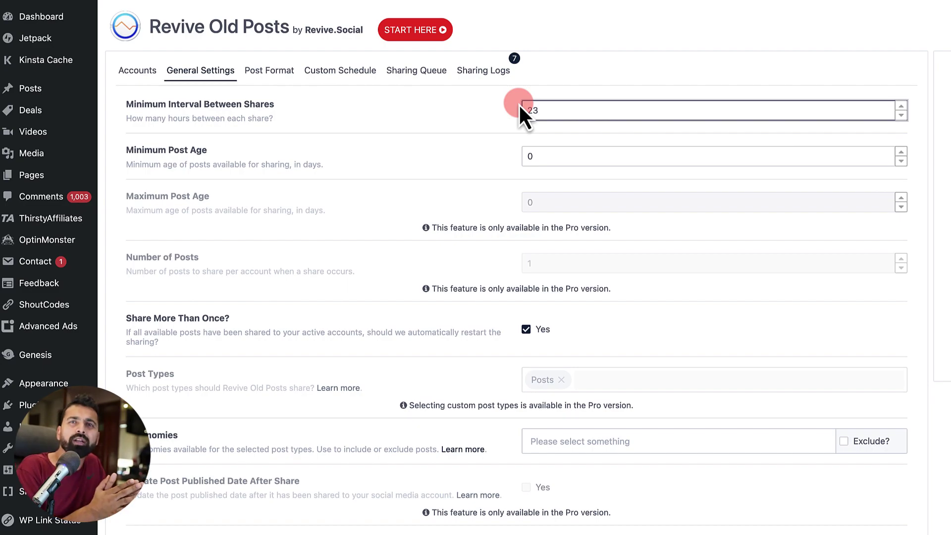
double_click(538, 153)
type("15")
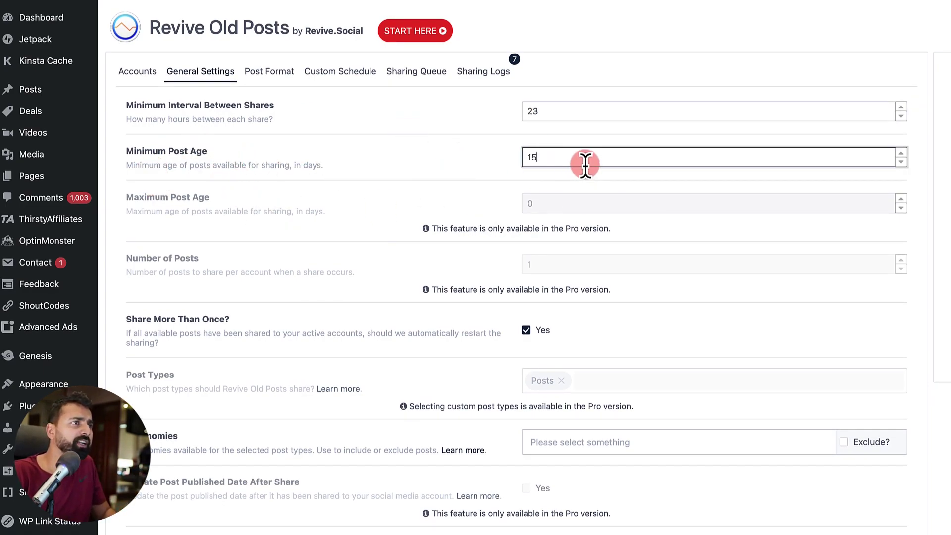
Turn off Enable Instant Sharing Feature, turn on Housekeeping, and save the general settings.
scroll(467, 193, "down", 3)
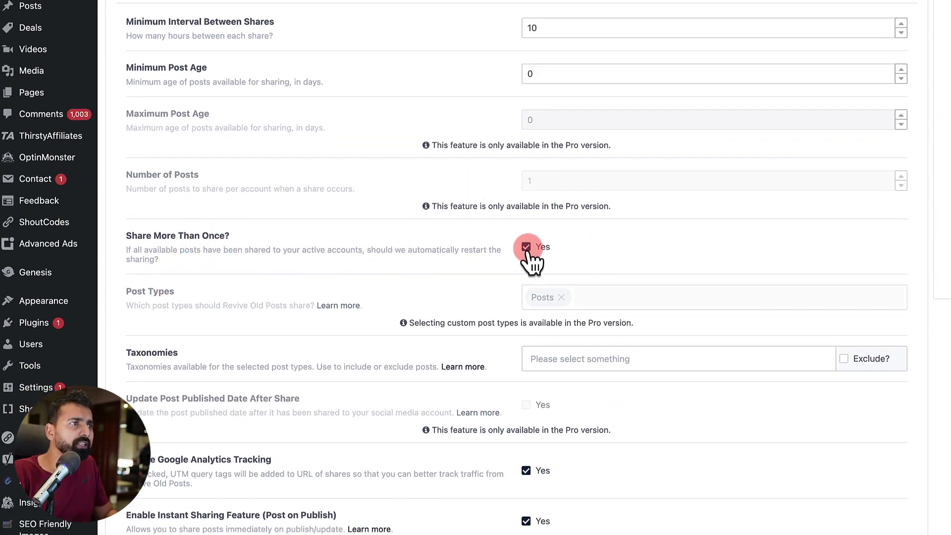
scroll(449, 316, "down", 3)
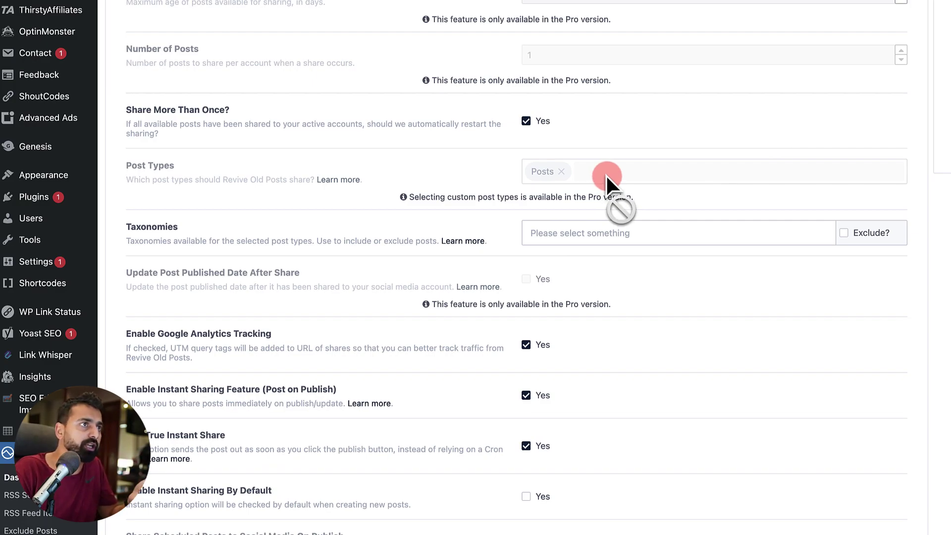
scroll(529, 264, "down", 3)
scroll(513, 199, "down", 2)
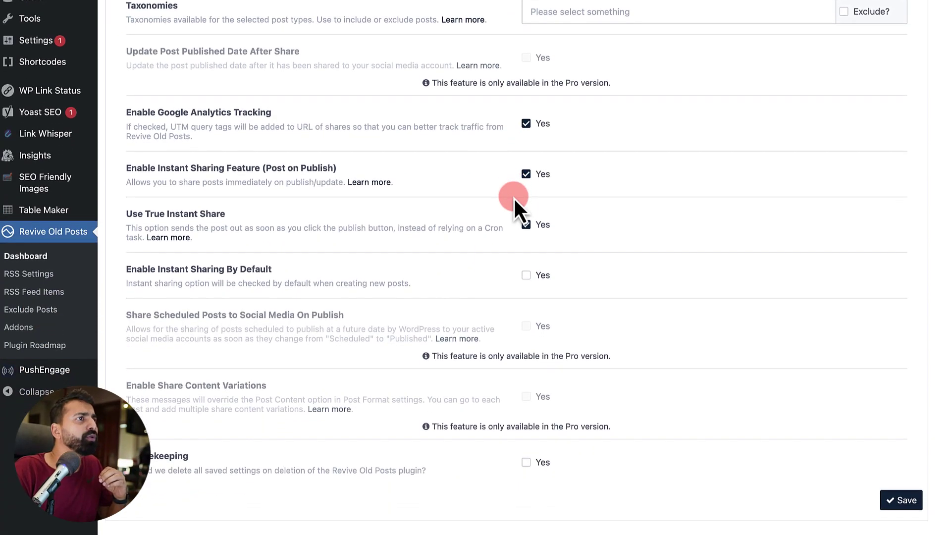
left_click_drag(537, 121, 526, 123)
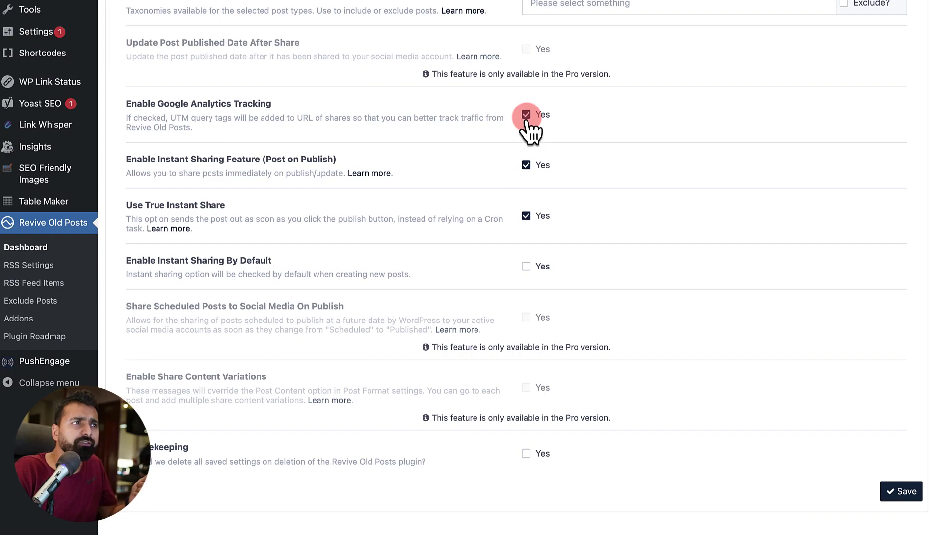
left_click(526, 165)
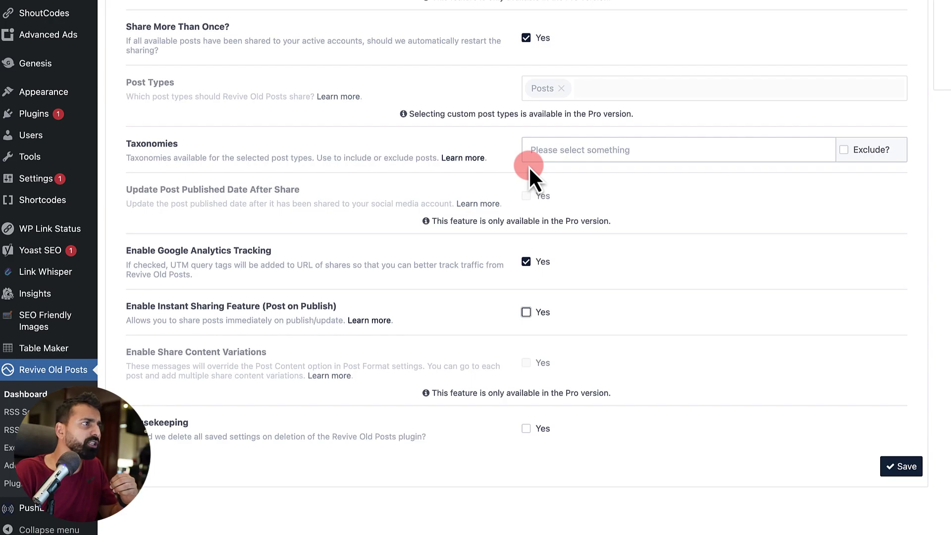
left_click(526, 429)
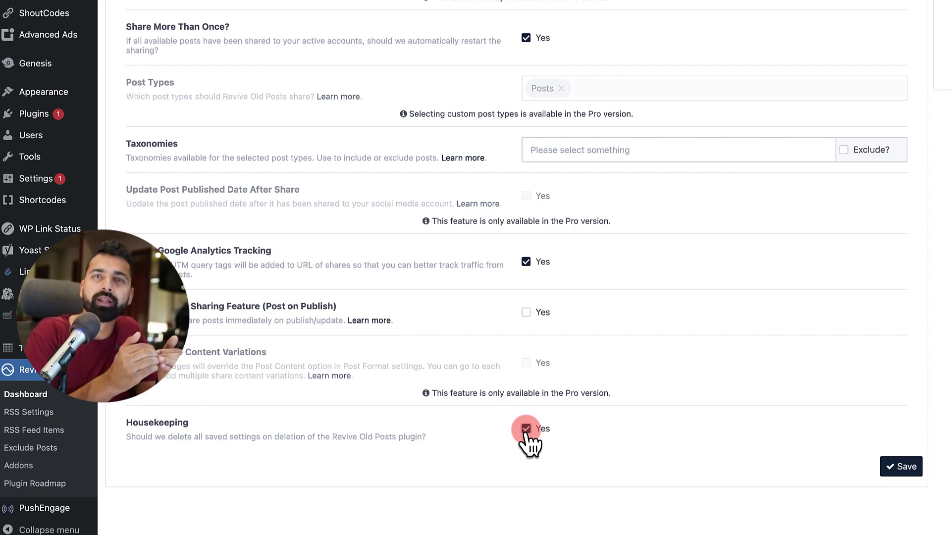
left_click(901, 466)
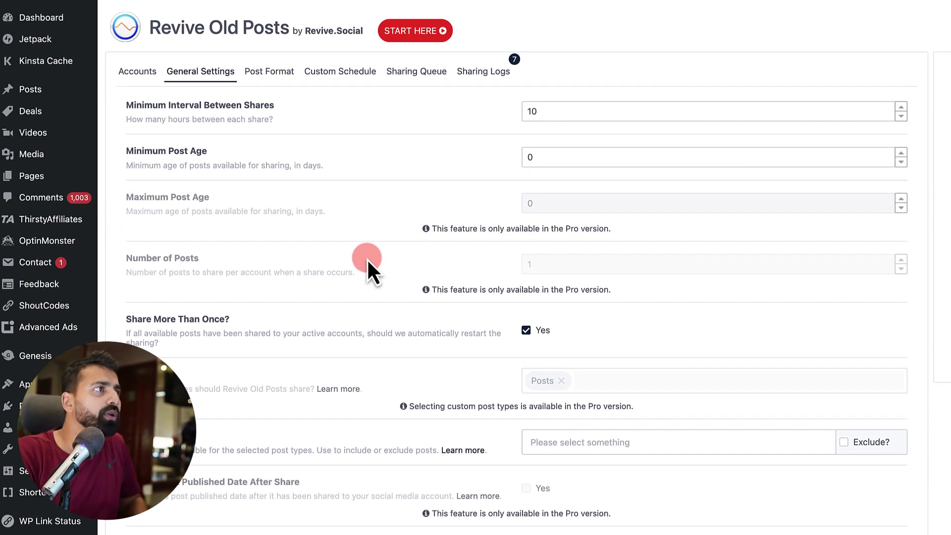
Set the Twitter post format's Maximum Characters to 80.
left_click(271, 73)
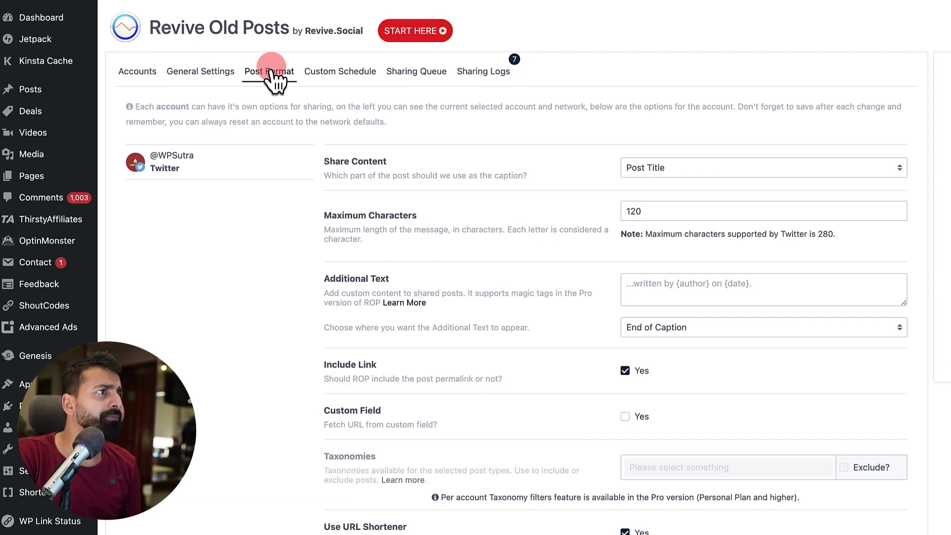
left_click(597, 198)
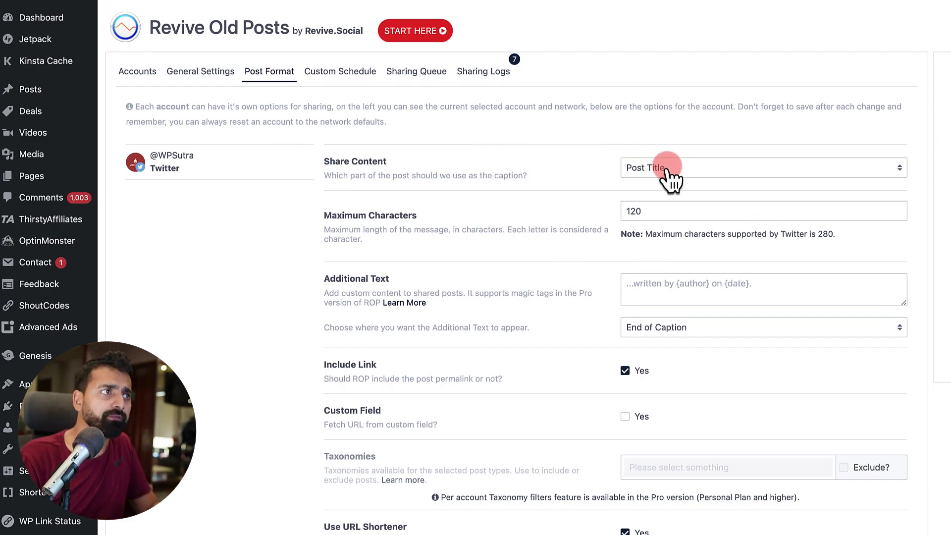
left_click(662, 212)
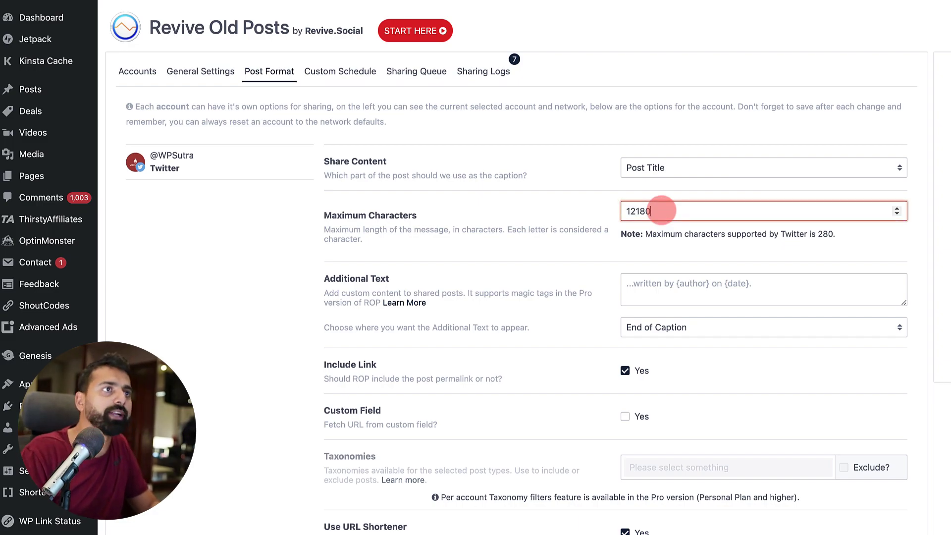
key("ctrl+a")
type("80")
Scroll to the URL Shortener Service dropdown and list the available shorteners.
scroll(674, 221, "down", 1)
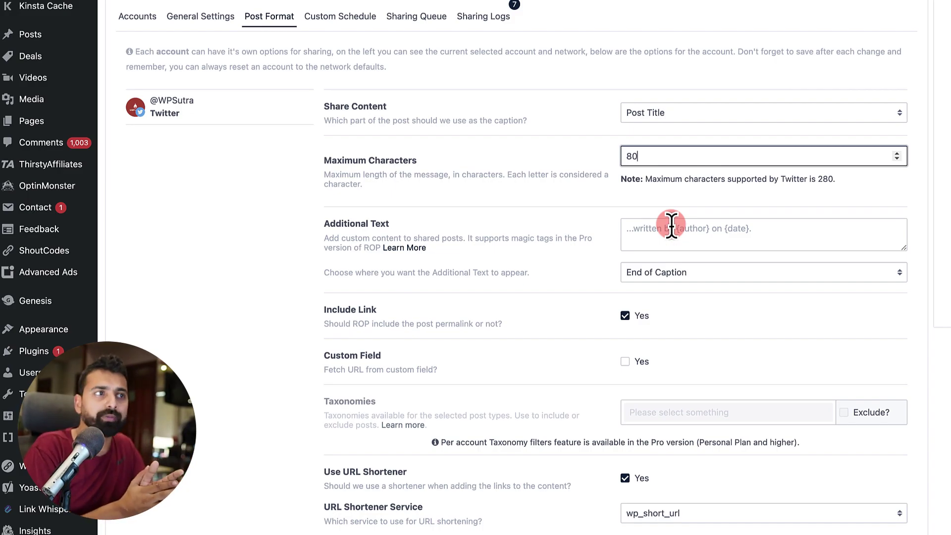
scroll(591, 248, "down", 3)
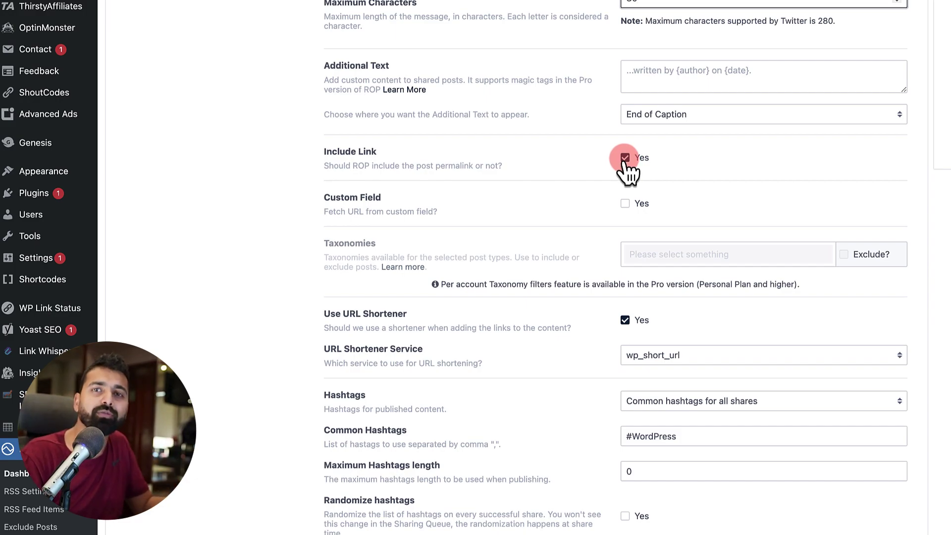
scroll(620, 179, "down", 3)
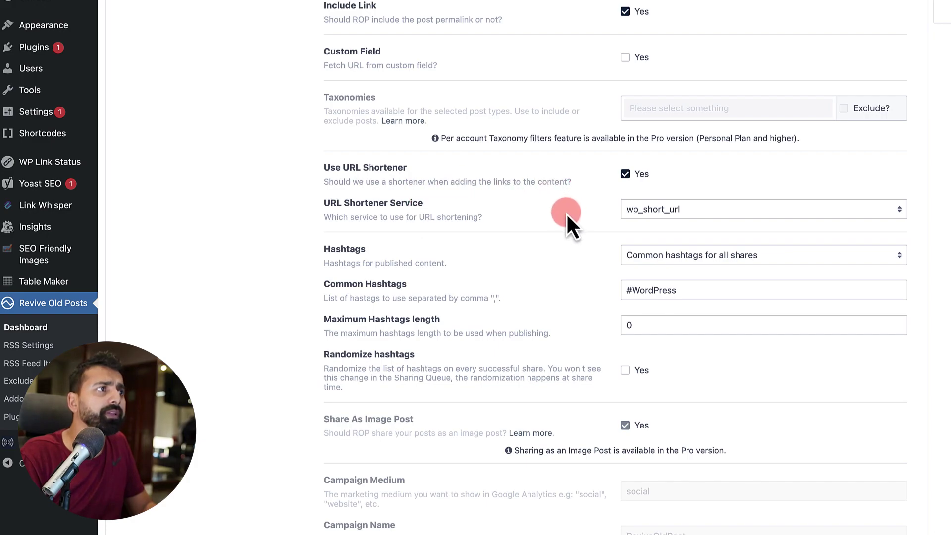
scroll(567, 211, "down", 1)
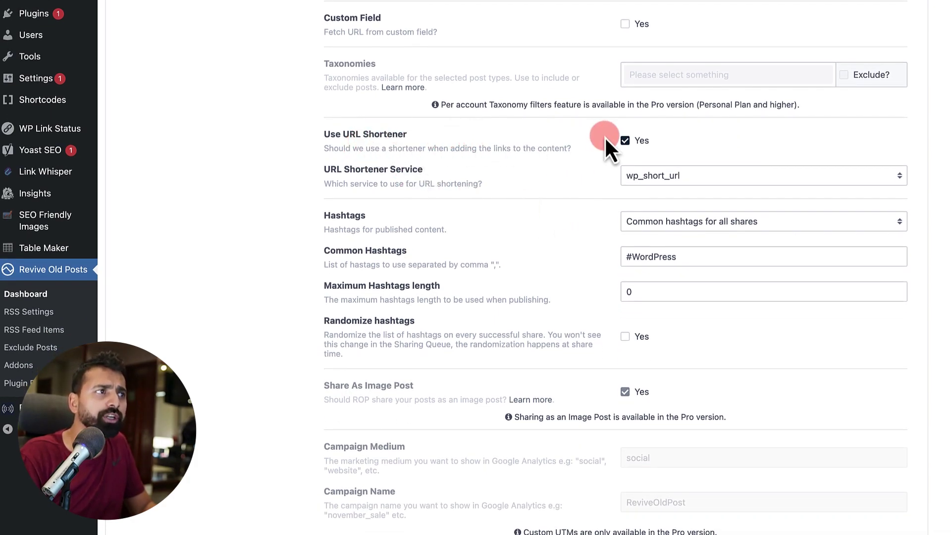
left_click(644, 175)
left_click(647, 176)
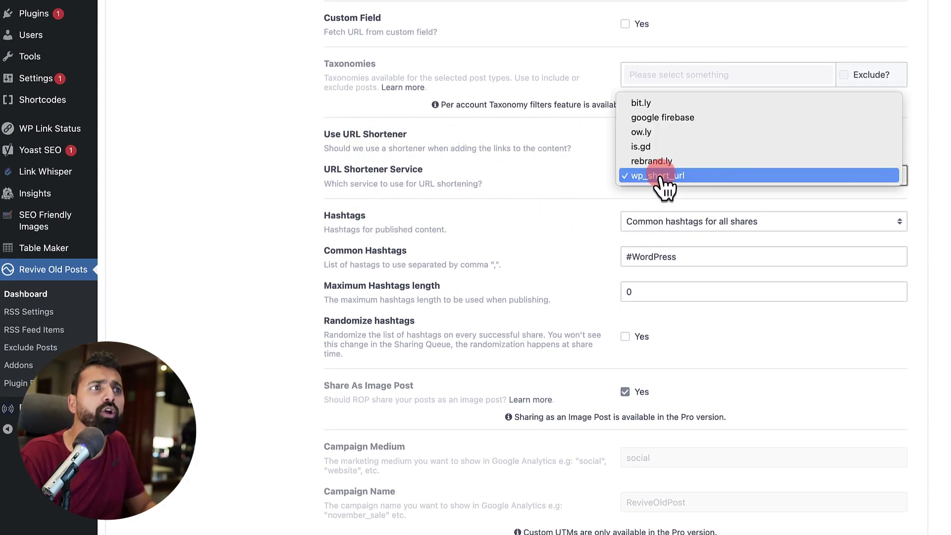
Choose bit.ly, generate a Bitly API access token, and focus WordPress's Generic Access Token field.
left_click(654, 104)
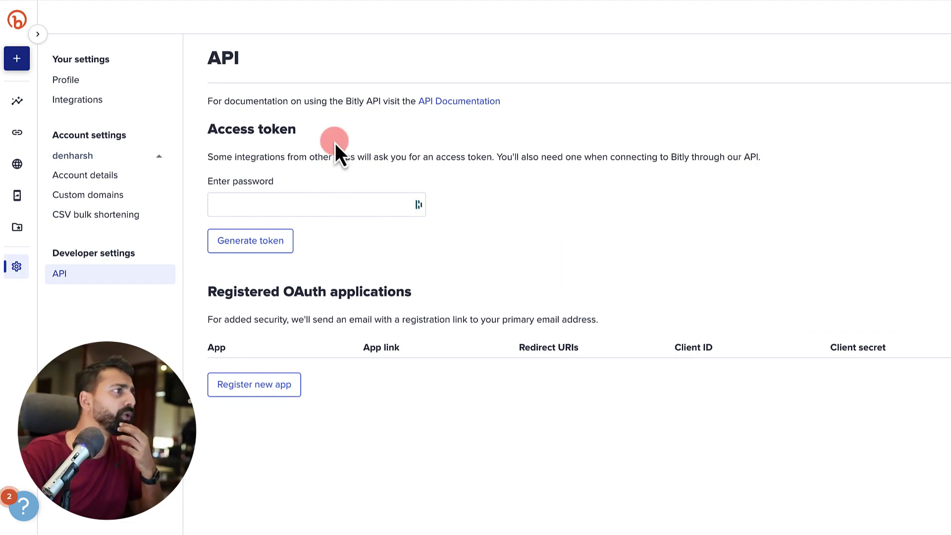
left_click(55, 275)
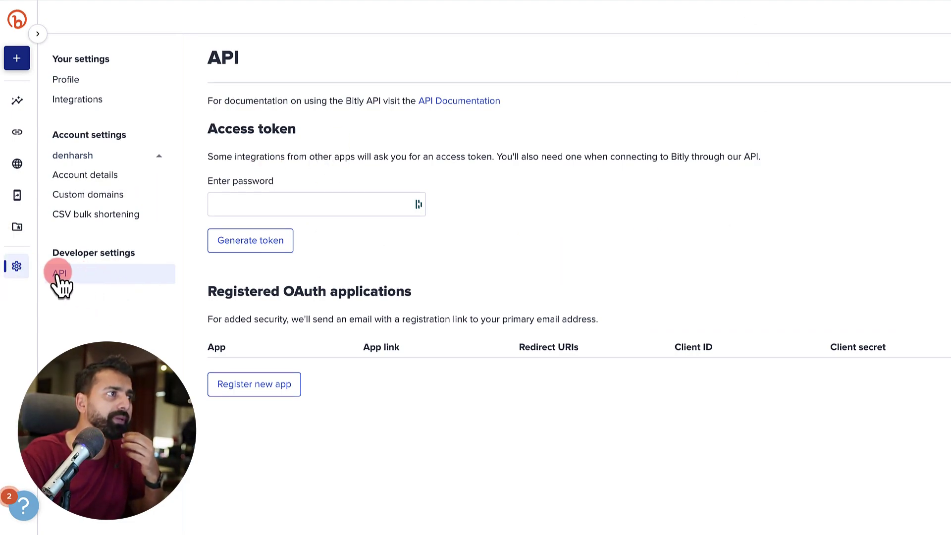
left_click(258, 206)
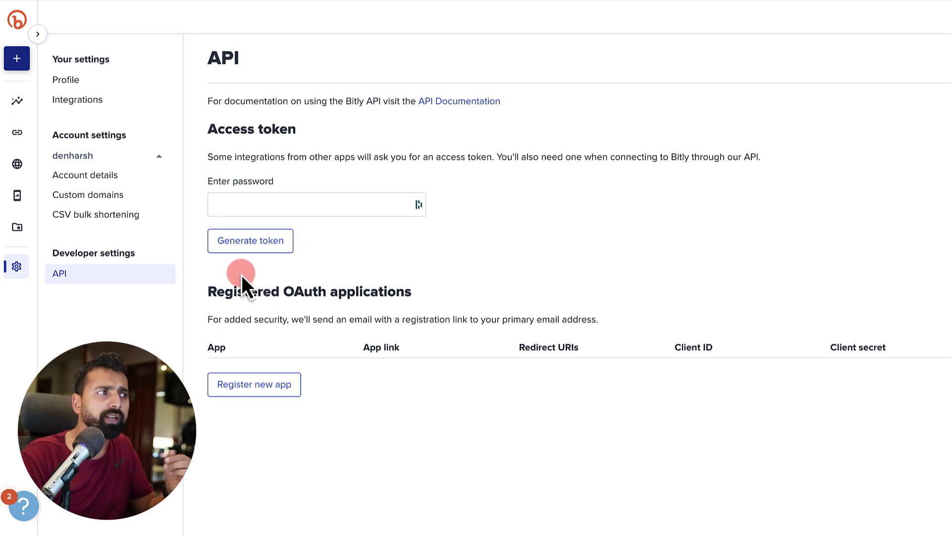
left_click(242, 253)
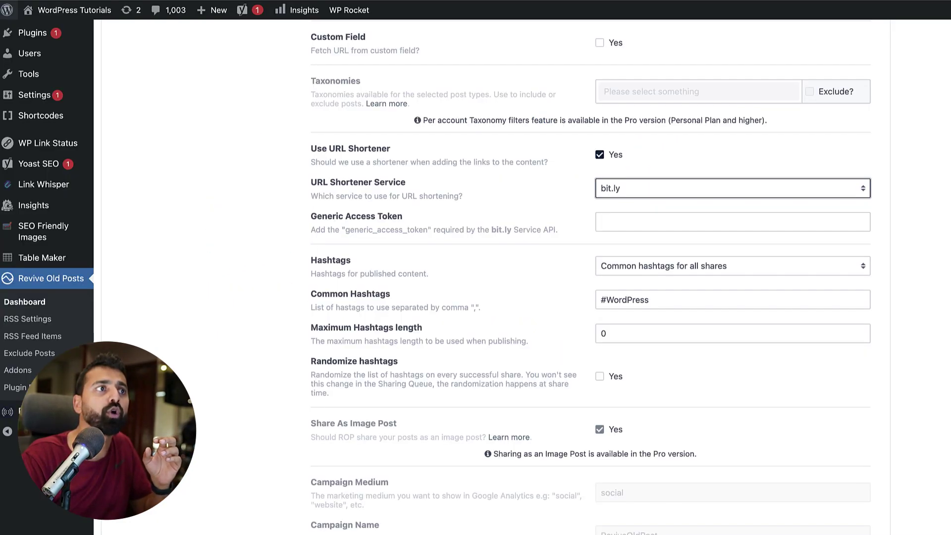
left_click(603, 217)
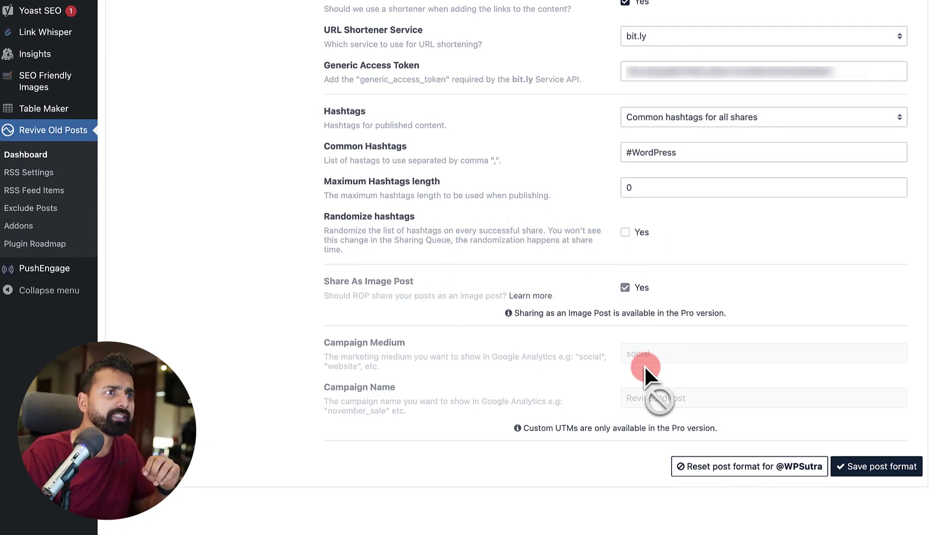
Save the Twitter post format with the Bitly generic access token filled in.
left_click(862, 470)
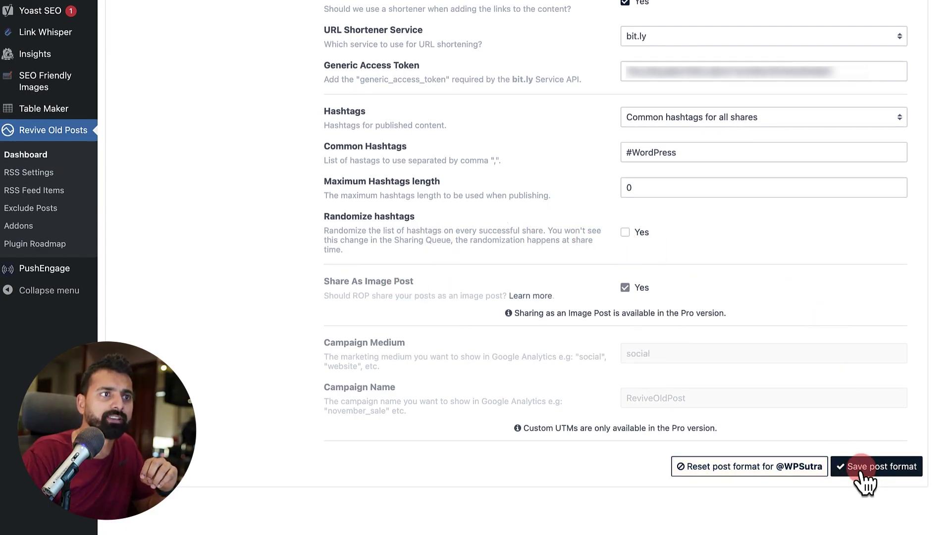
scroll(862, 475, "up", 15)
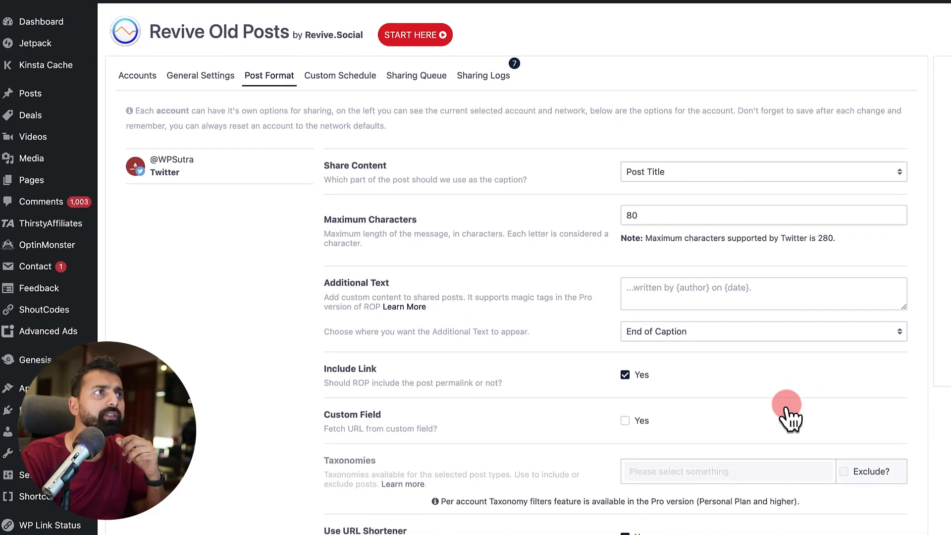
Look over the locked Custom Schedule options, then check the Sharing Queue and Sharing Logs tabs.
left_click(337, 79)
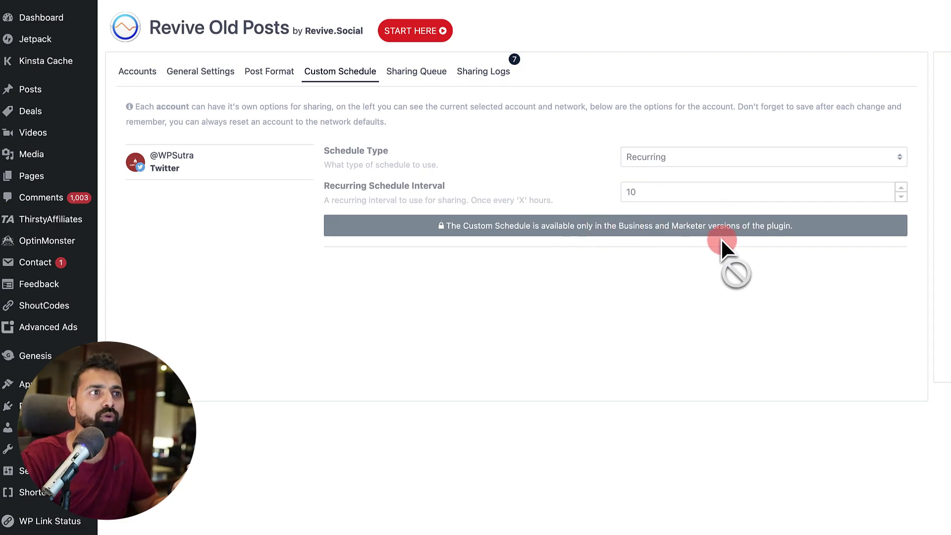
left_click_drag(605, 226, 720, 225)
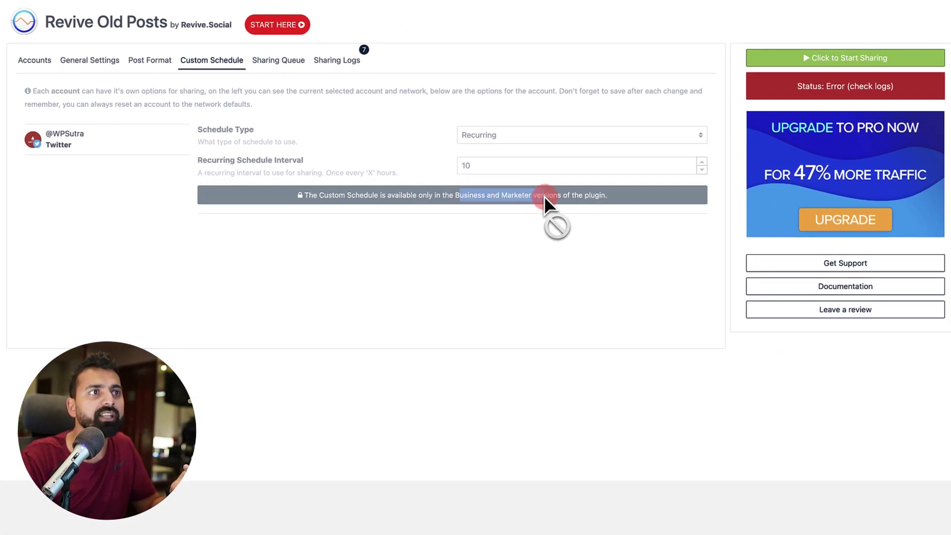
scroll(240, 94, "down", 1)
left_click(279, 45)
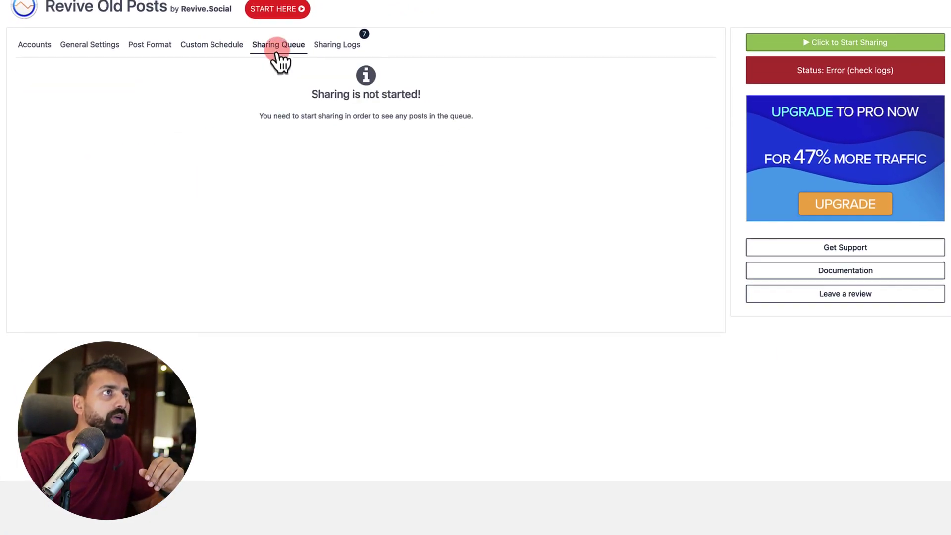
left_click(335, 45)
left_click(267, 44)
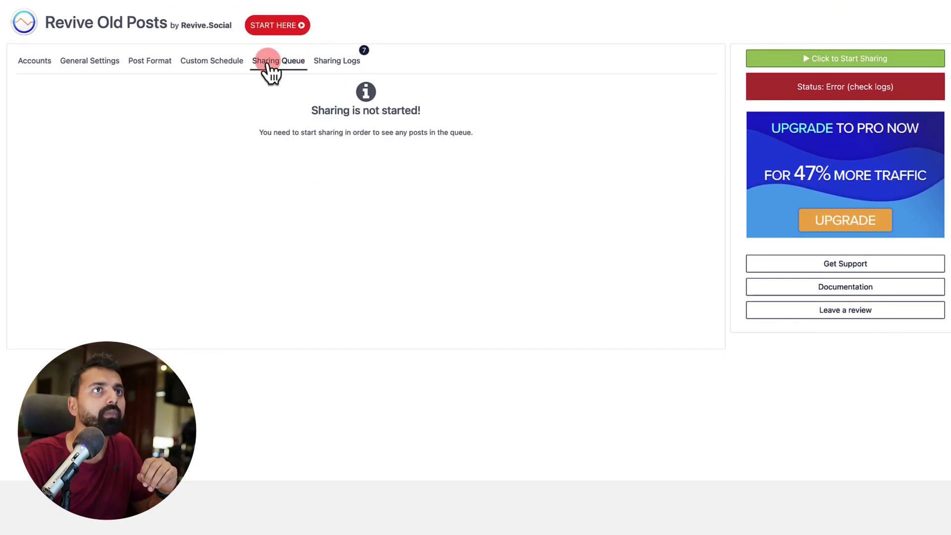
Start sharing and scroll through the queued Twitter posts scheduled October 2 to October 6, 2022.
left_click(831, 61)
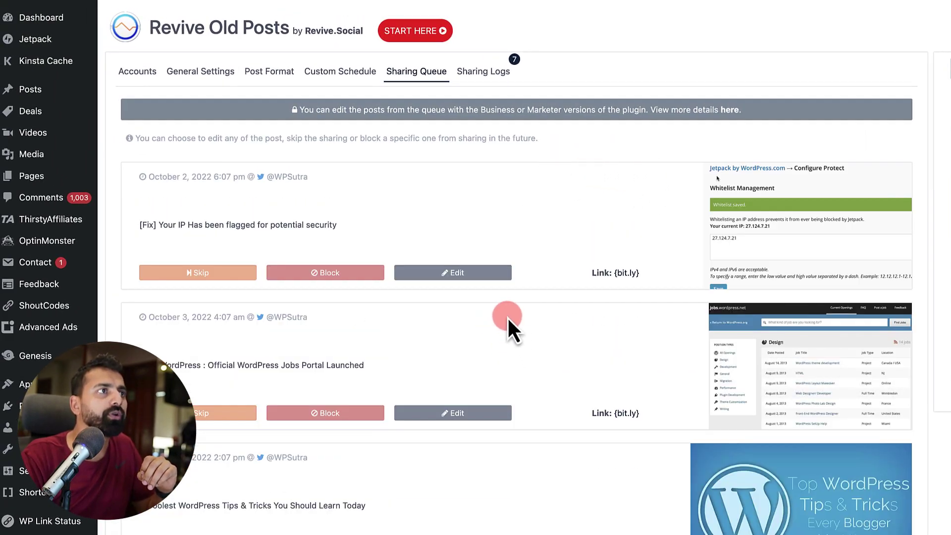
scroll(508, 327, "down", 12)
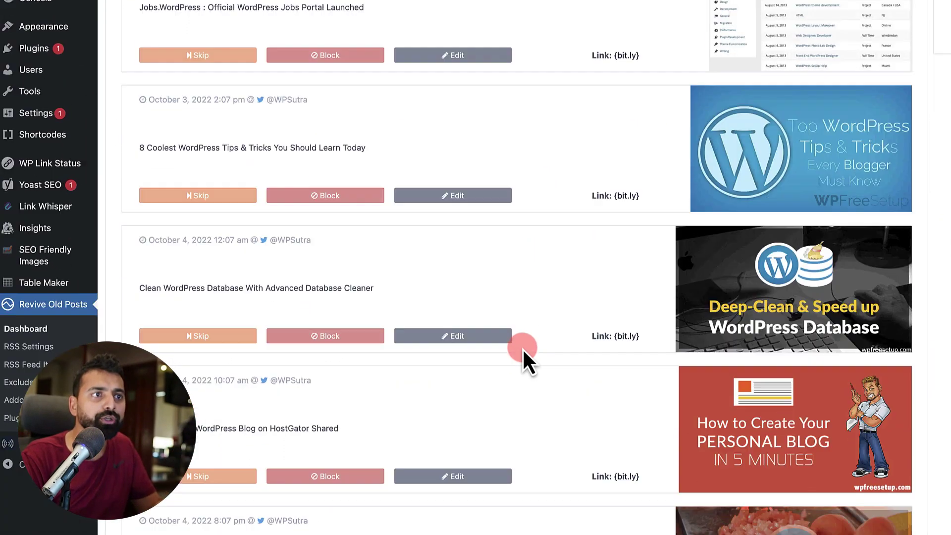
scroll(523, 347, "down", 3)
scroll(522, 347, "down", 4)
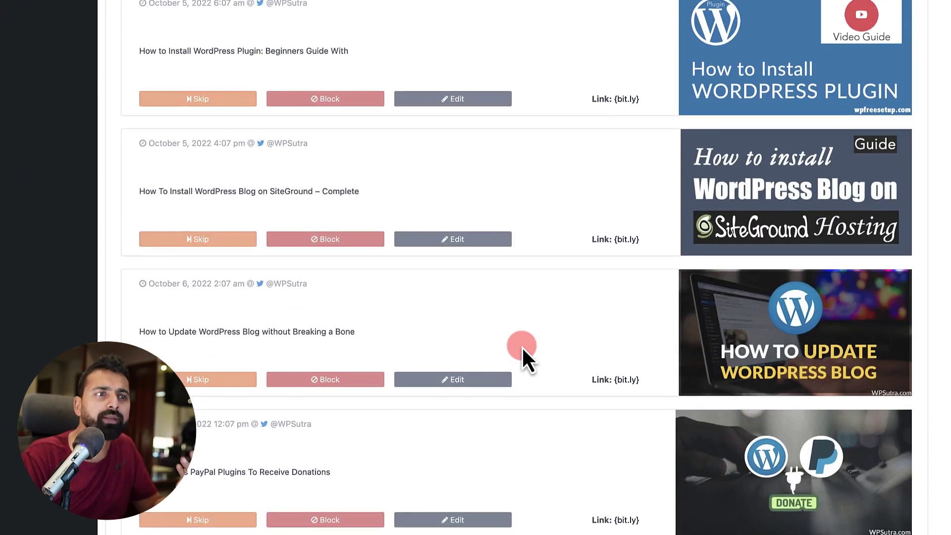
scroll(520, 344, "up", 15)
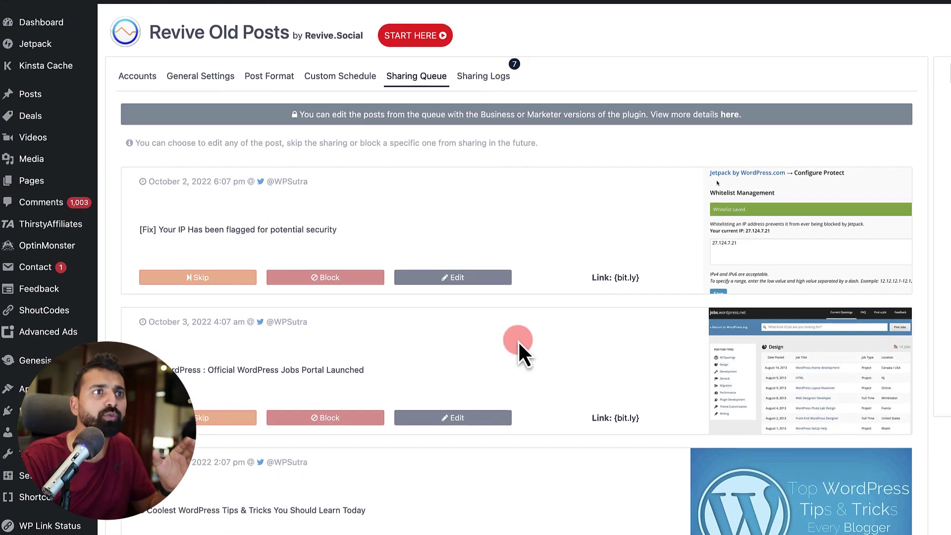